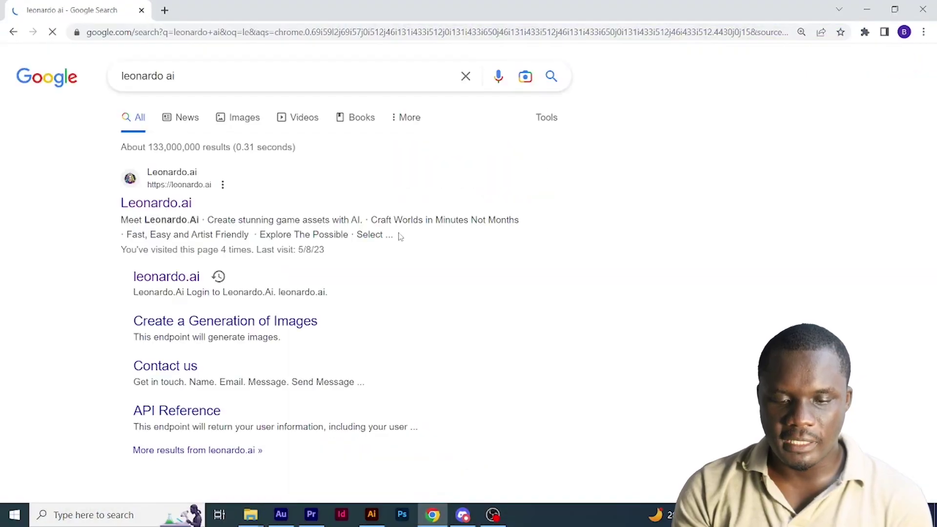
- Open the Leonardo.ai site from the 'leonardo ai' Google search results
left_click(186, 208)
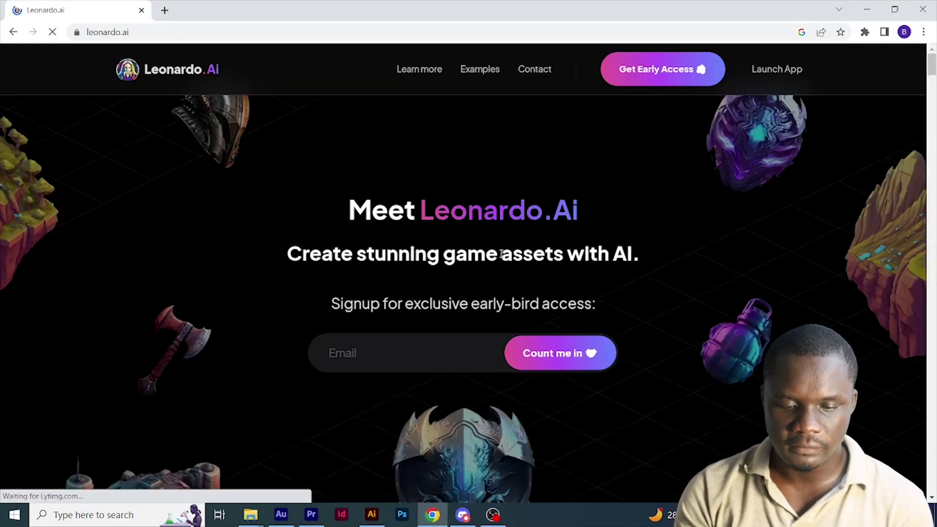
- Submit an e-mail address in Leonardo.Ai's early-access signup form
left_click(698, 78)
left_click(335, 341)
type("he")
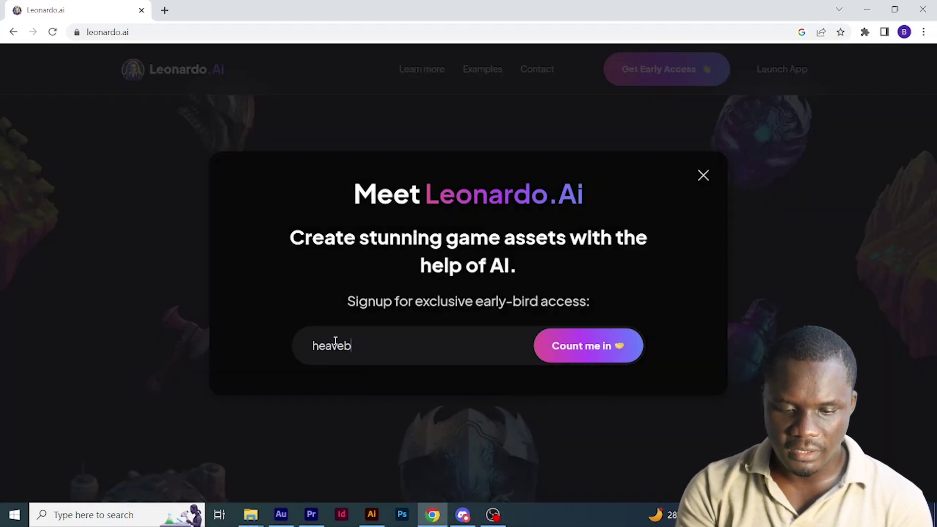
type("aveb")
key("Down")
key("Return")
left_click(603, 342)
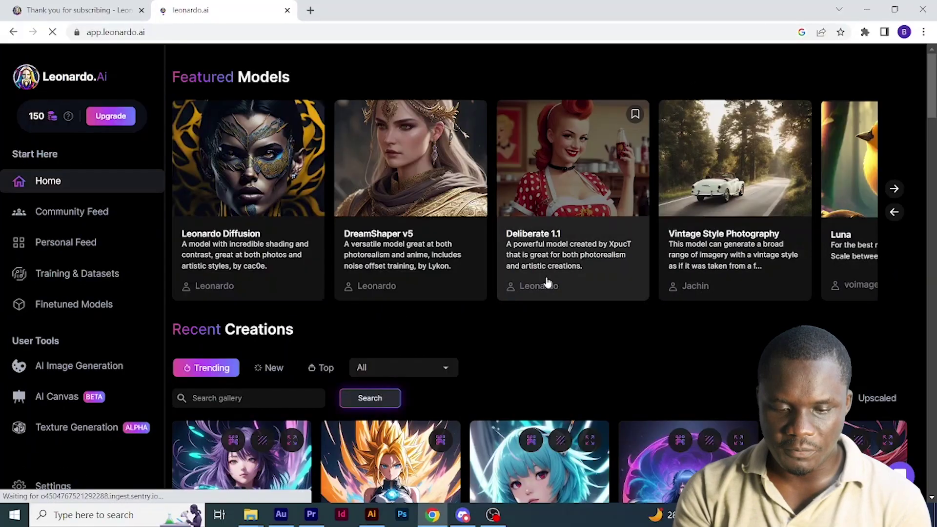
- Browse down the Leonardo.Ai home gallery, then go to AI Image Generation
scroll(431, 305, "down", 7)
scroll(363, 316, "down", 10)
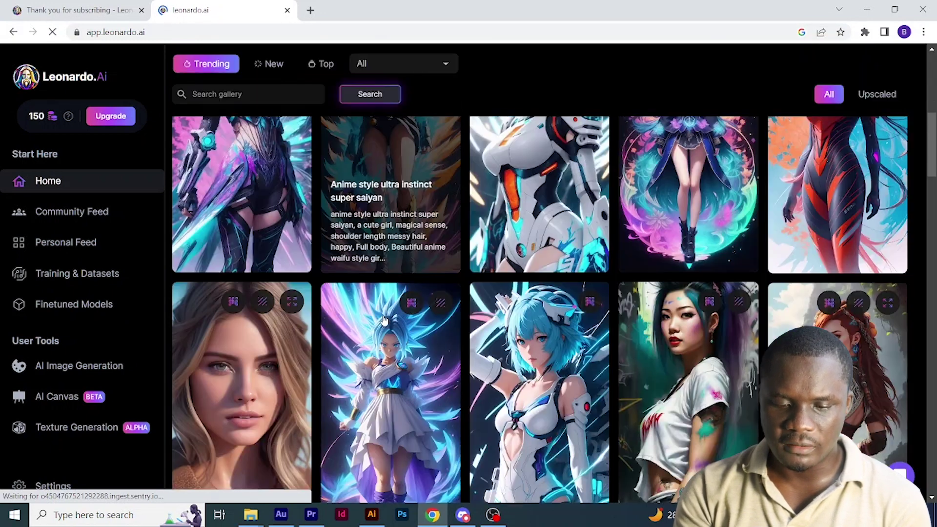
scroll(383, 320, "down", 3)
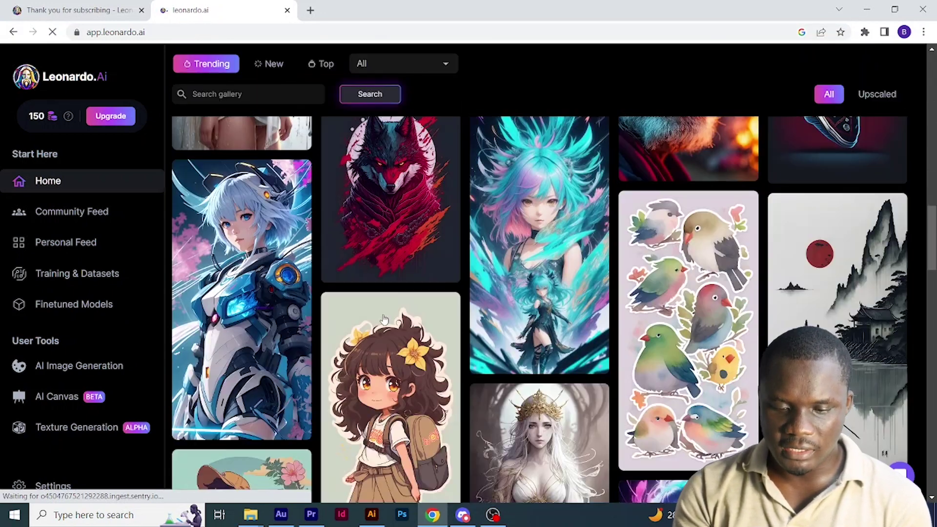
scroll(383, 320, "down", 12)
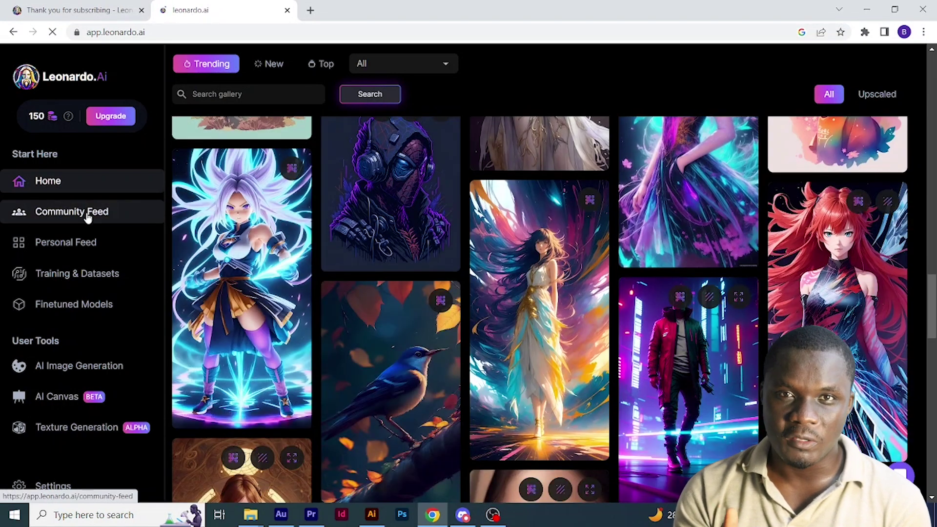
left_click(94, 376)
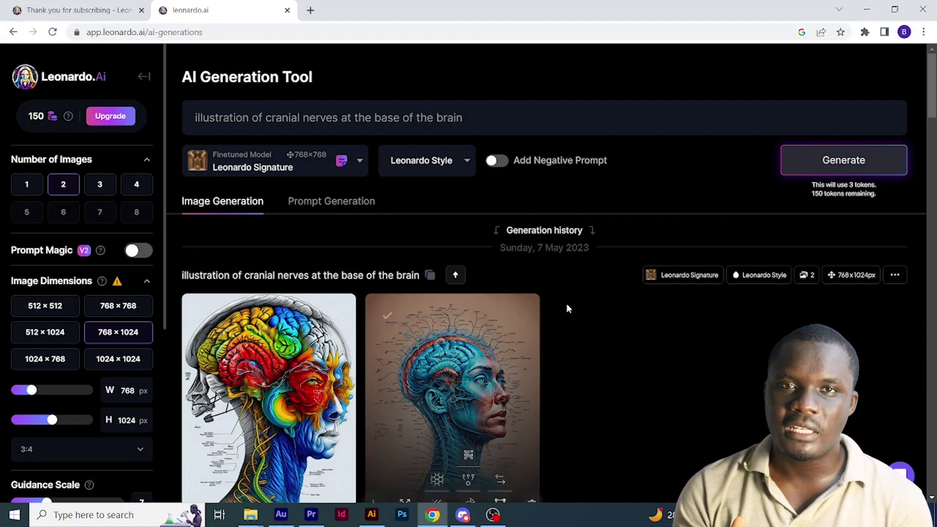
- Set Number of Images to 1 and enter the black-and-white mermaid face coloring-page prompt
left_click(28, 182)
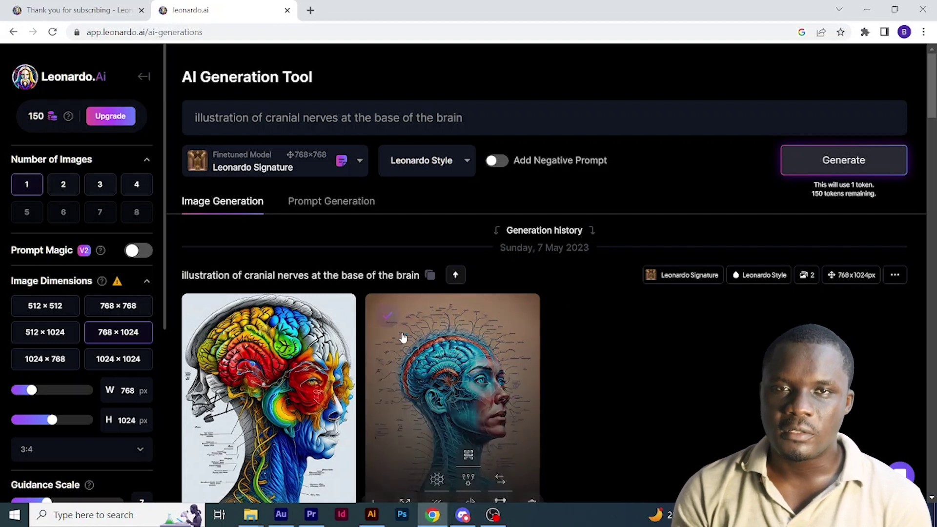
scroll(412, 337, "down", 5)
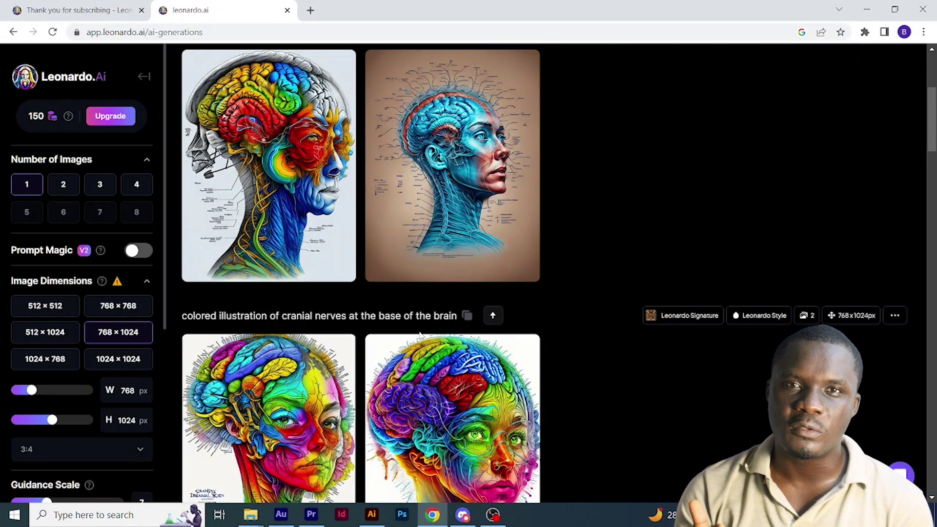
scroll(420, 334, "down", 15)
scroll(419, 334, "down", 15)
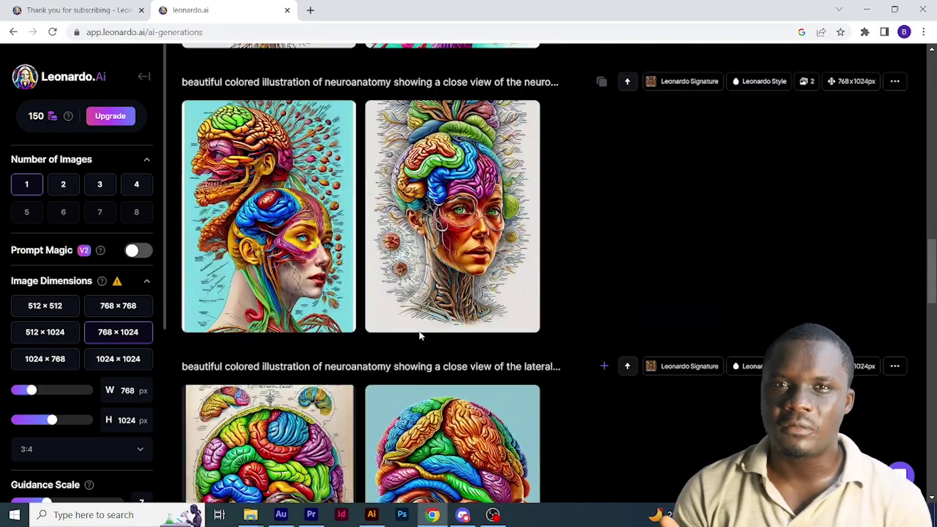
scroll(421, 336, "up", 20)
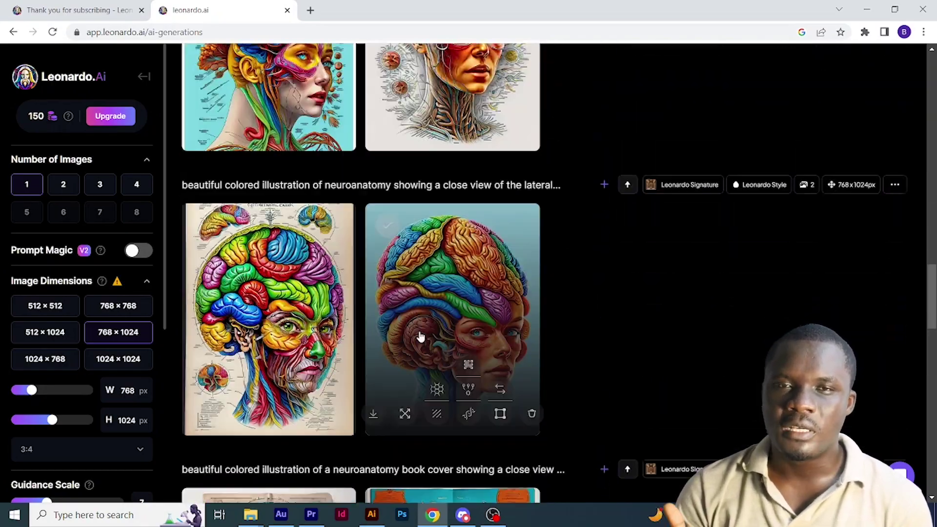
scroll(421, 336, "up", 15)
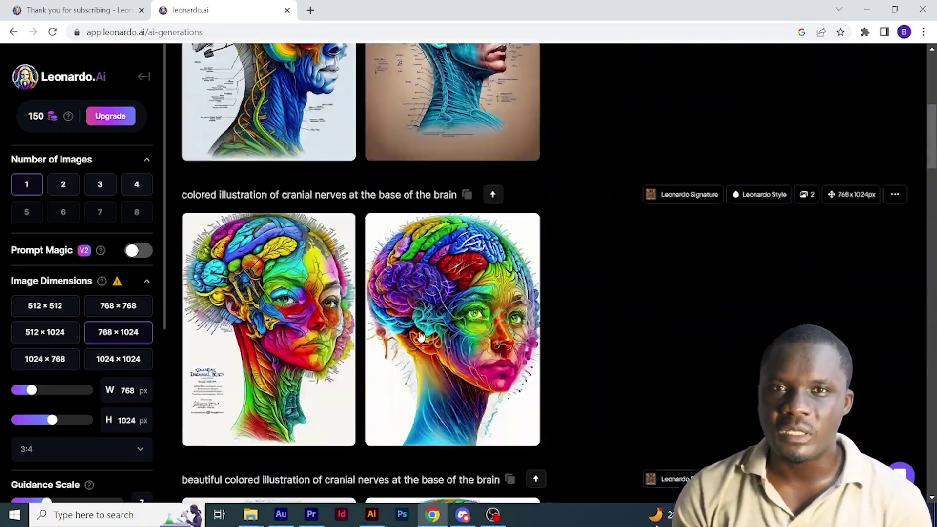
mouse_move(407, 337)
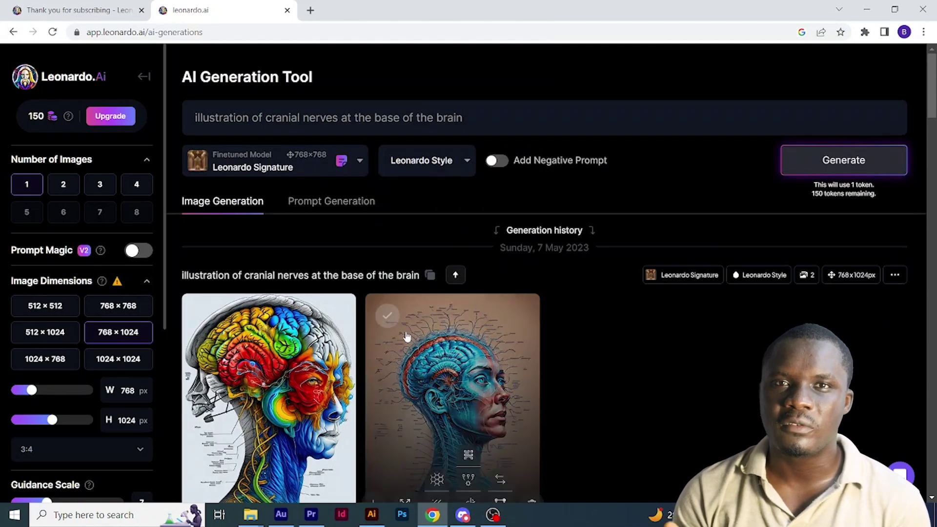
type("black and")
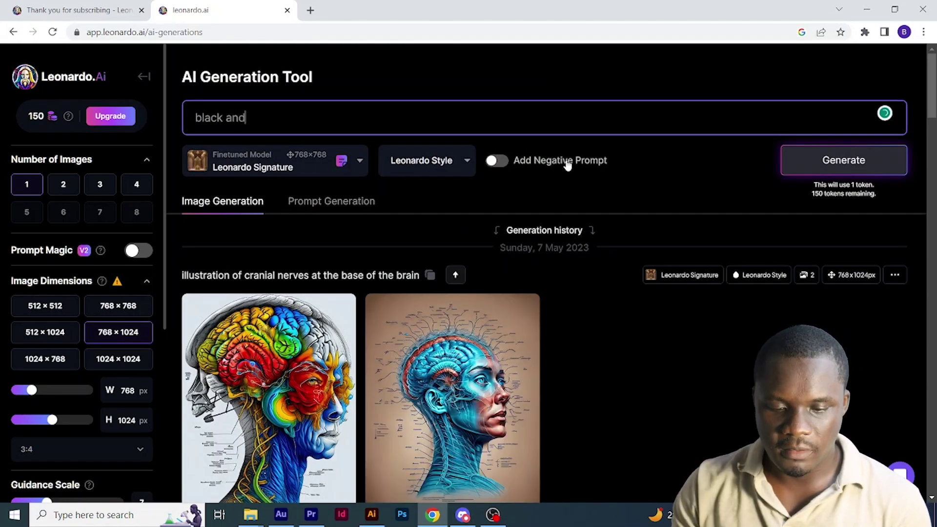
type(" white coloring pages for adults of beautiful face shot of mermaid vivid lines")
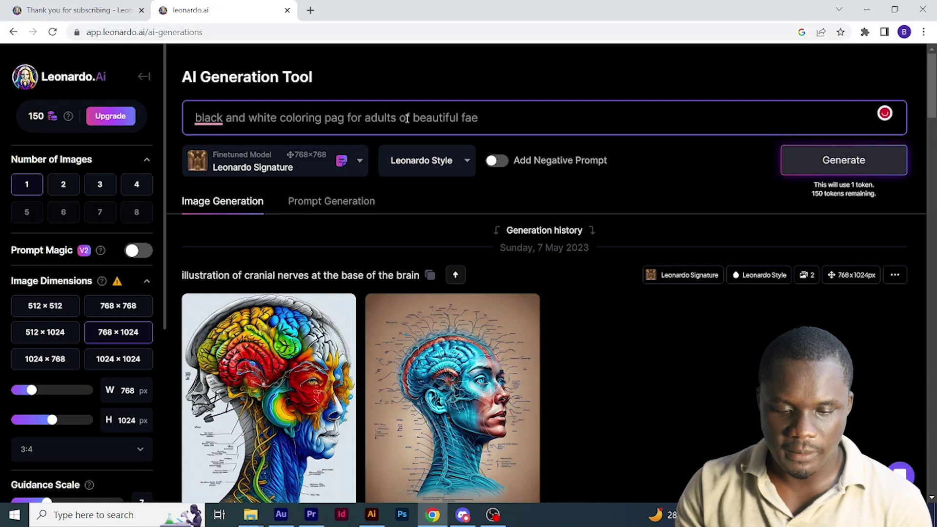
- Add the negative prompt 'color' and generate the image
left_click(495, 161)
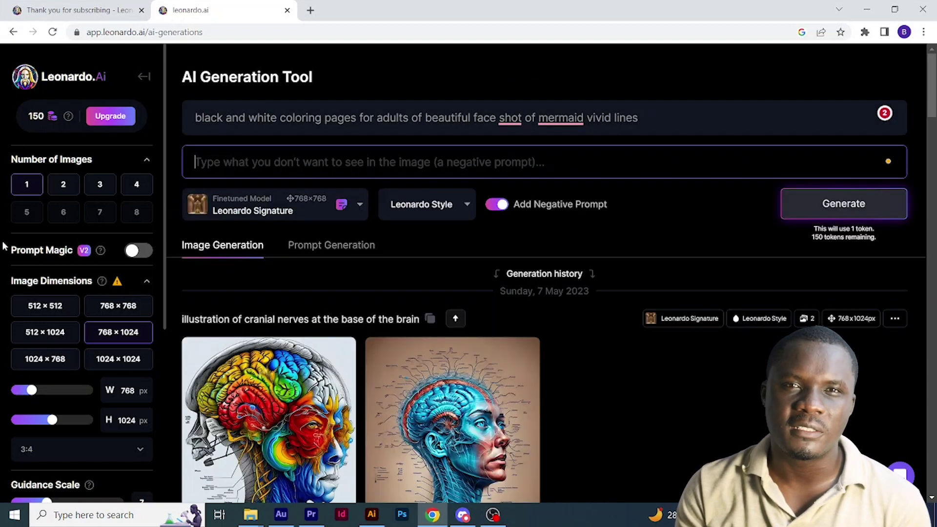
type("col")
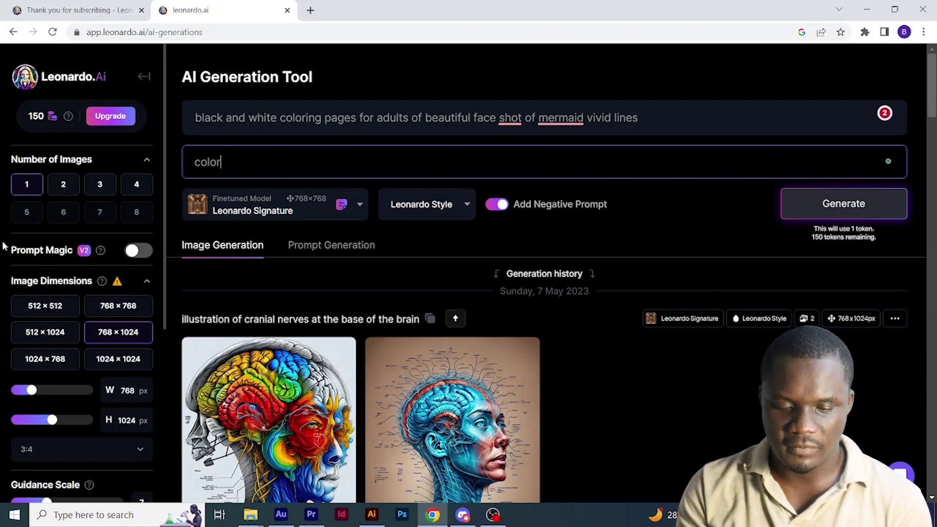
type("or")
left_click(785, 199)
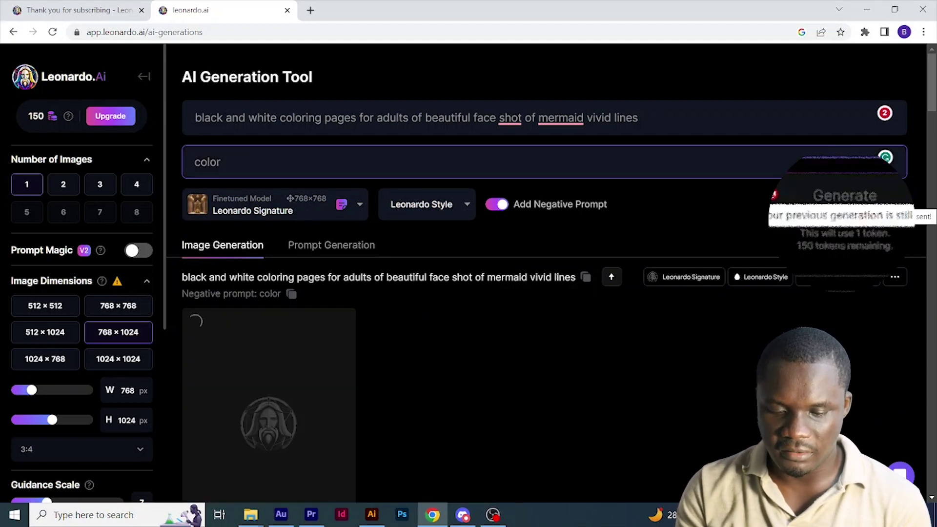
scroll(361, 301, "down", 3)
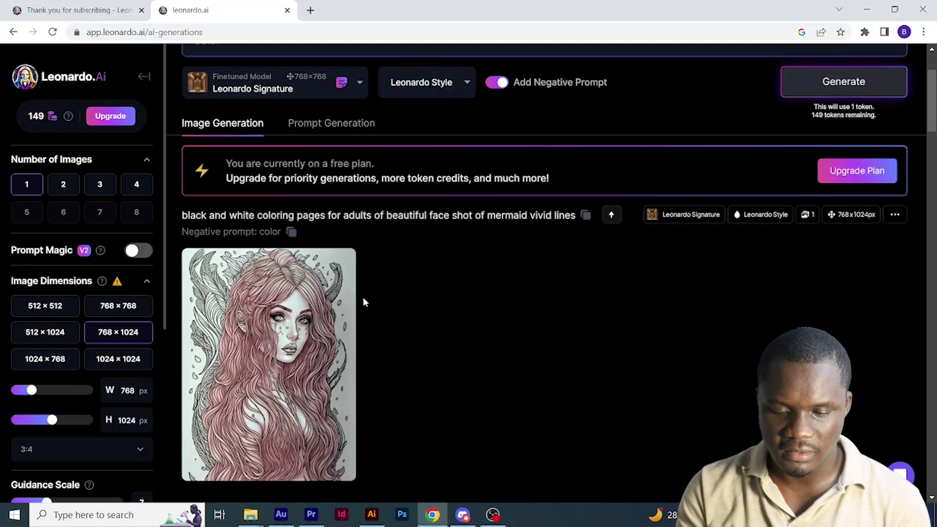
scroll(364, 303, "down", 2)
mouse_move(279, 341)
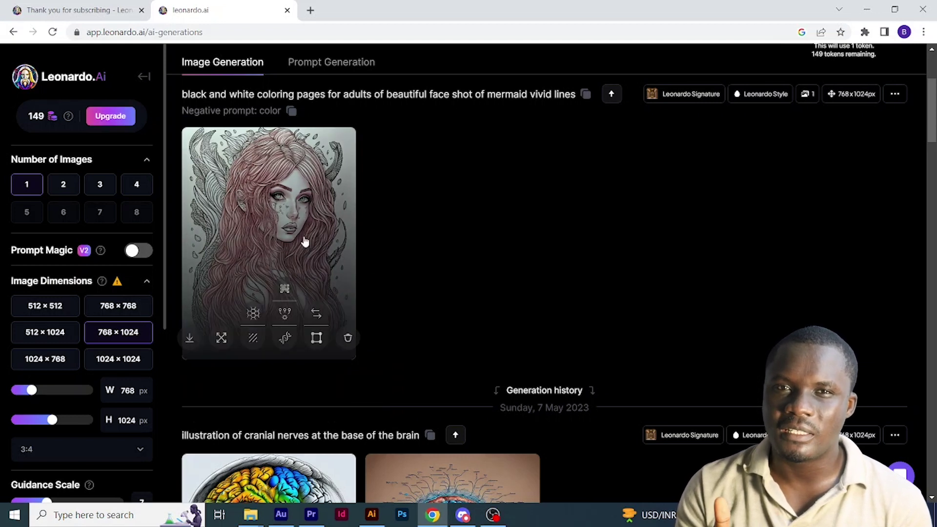
- Open the mermaid image, keep its original version, and save it as a JPG
left_click(304, 241)
key("ctrl+a")
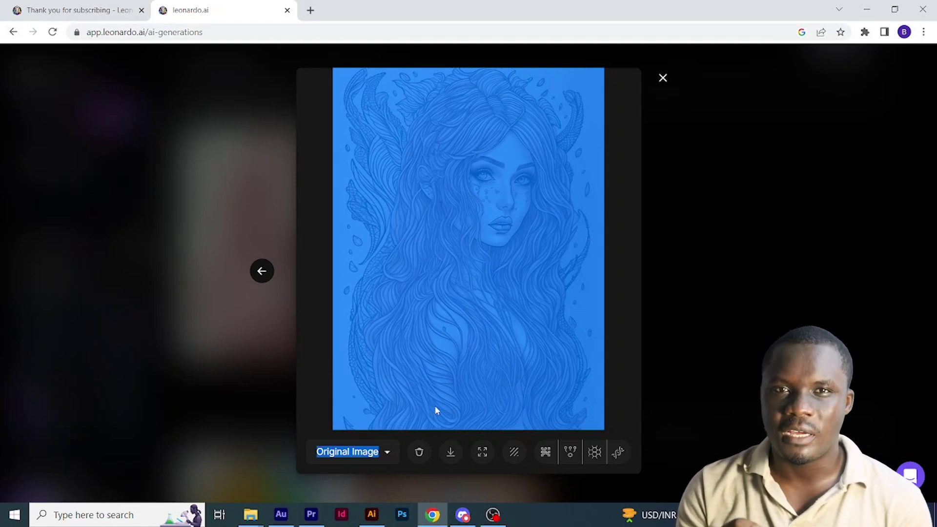
left_click(387, 453)
left_click(378, 470)
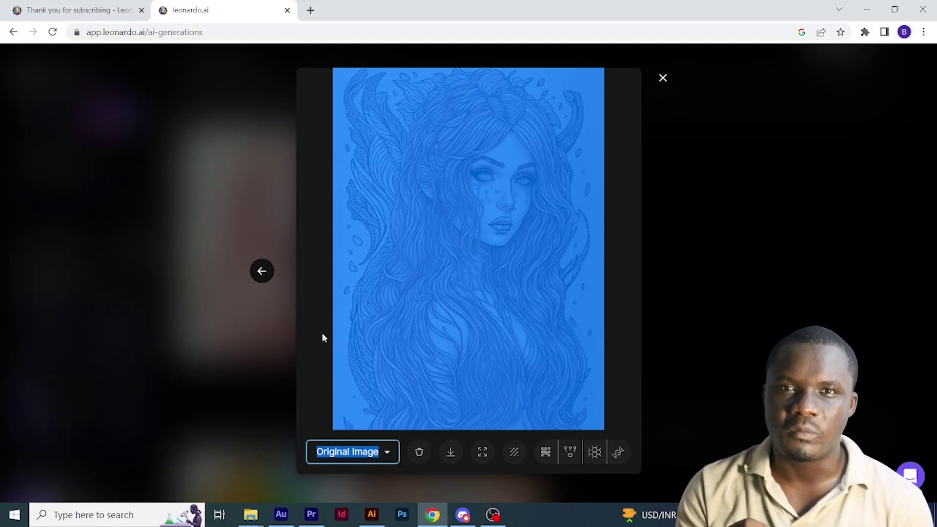
left_click(325, 328)
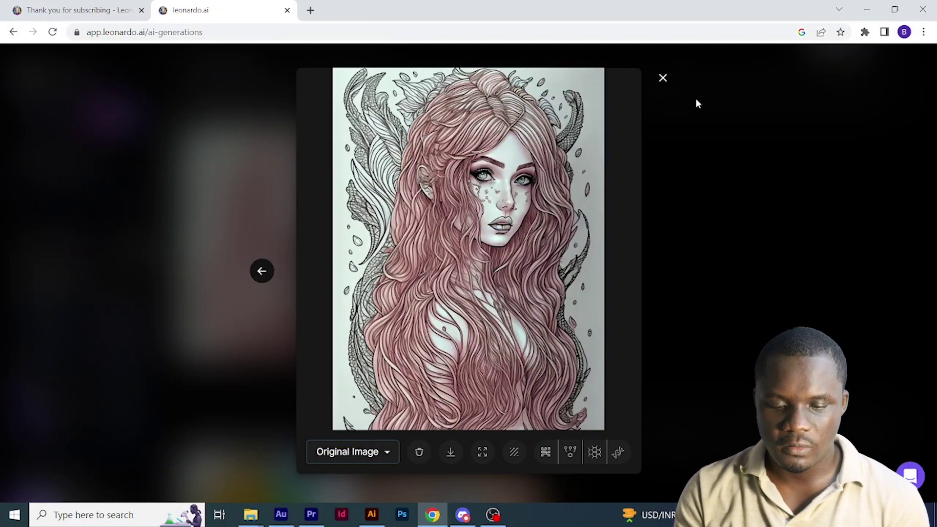
right_click(419, 308)
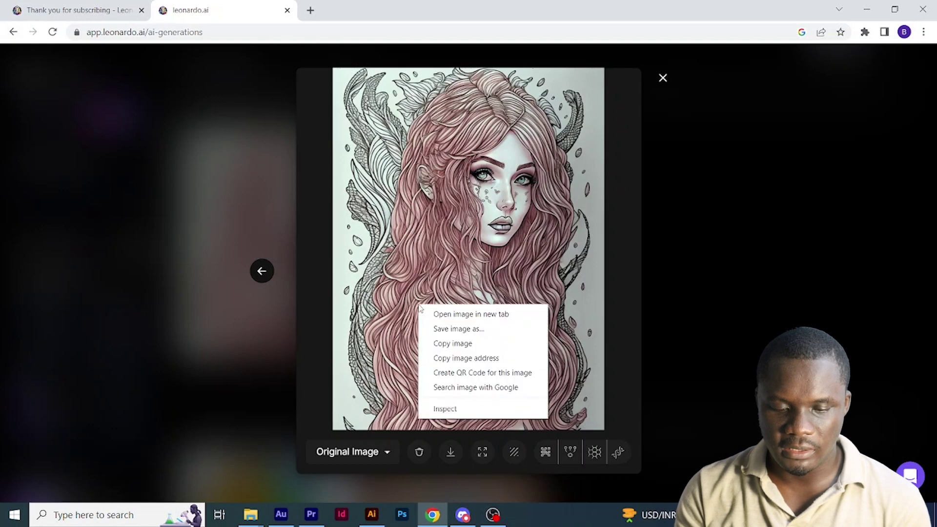
left_click(459, 329)
key("Return")
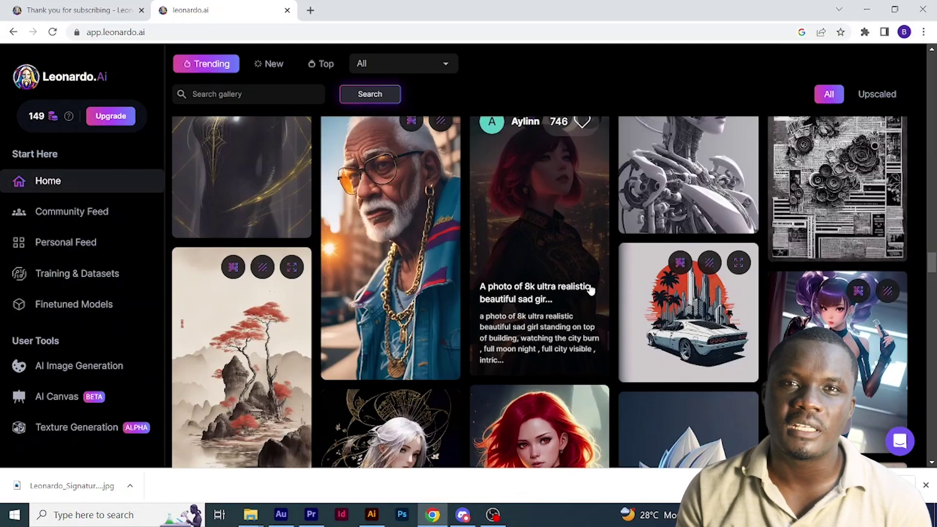
- Scroll the Home gallery down to the 'Ink drawing coloring page for adults' image
scroll(591, 297, "down", 8)
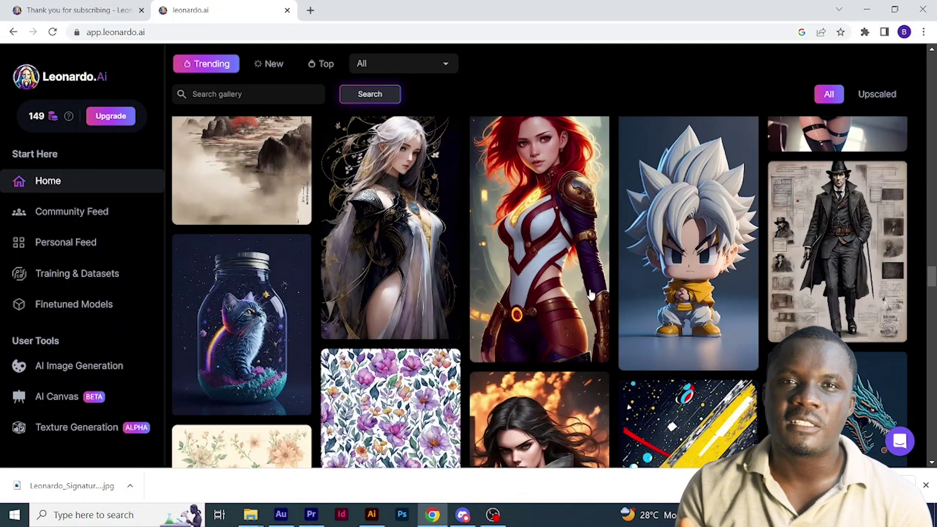
scroll(591, 297, "down", 10)
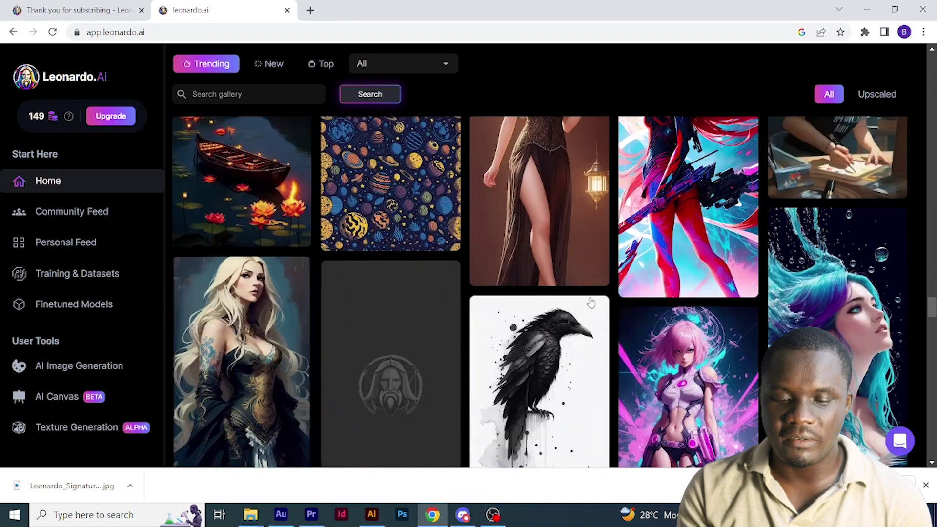
scroll(590, 303, "down", 10)
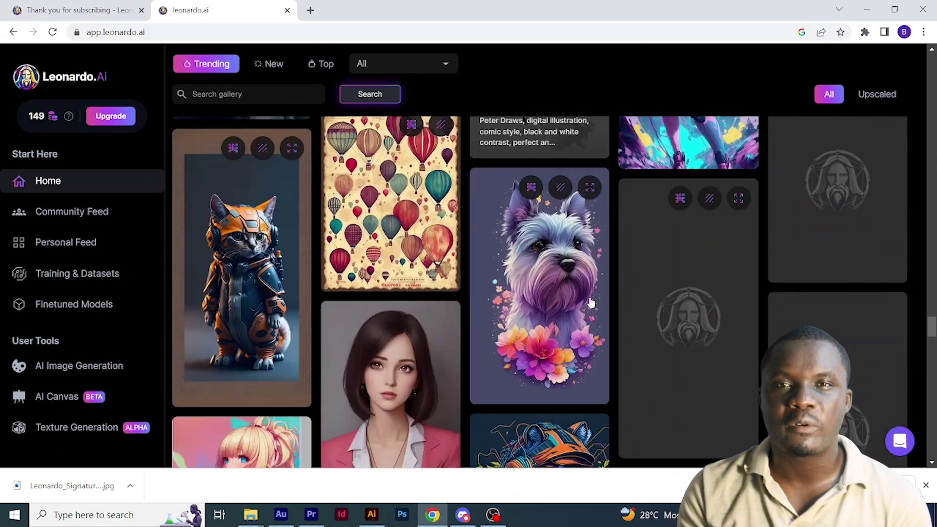
scroll(591, 301, "down", 1)
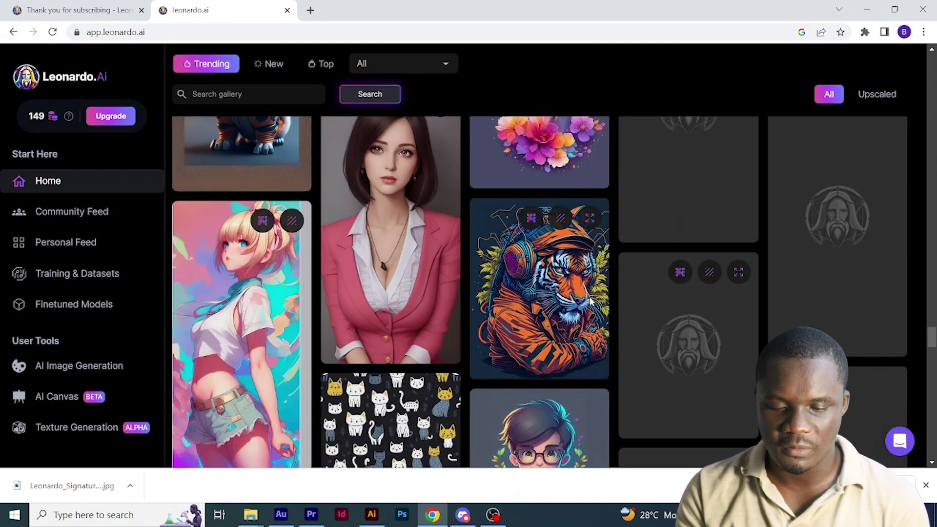
scroll(500, 309, "down", 10)
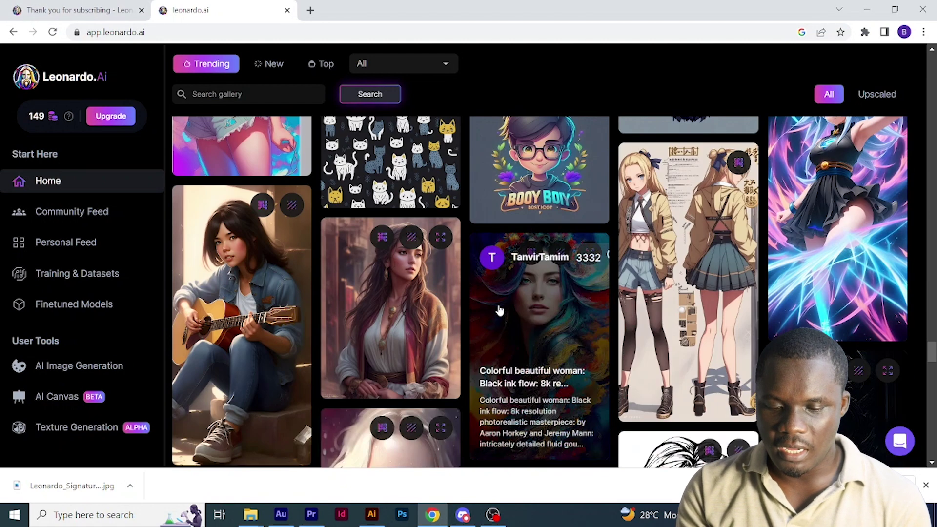
scroll(500, 309, "down", 2)
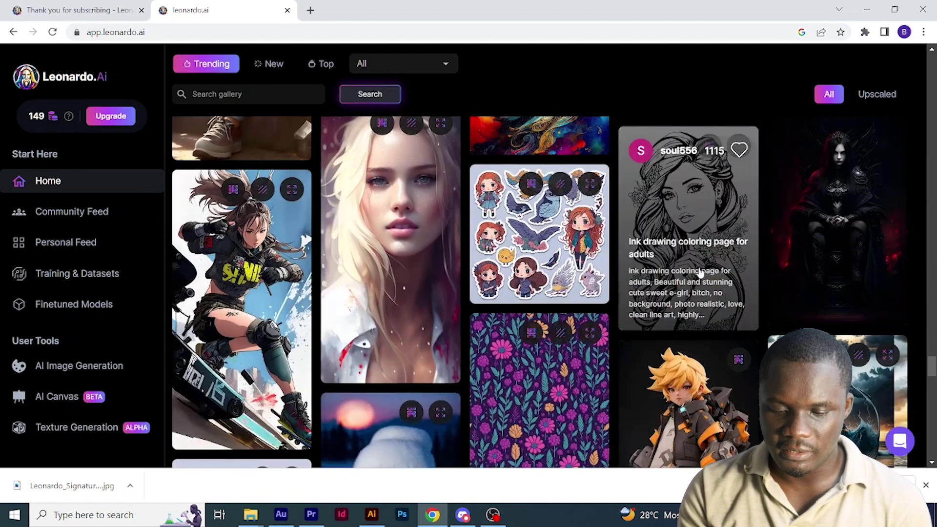
- Copy the ink-drawing image's prompt and paste it into the AI Image Generation prompt box
left_click(699, 216)
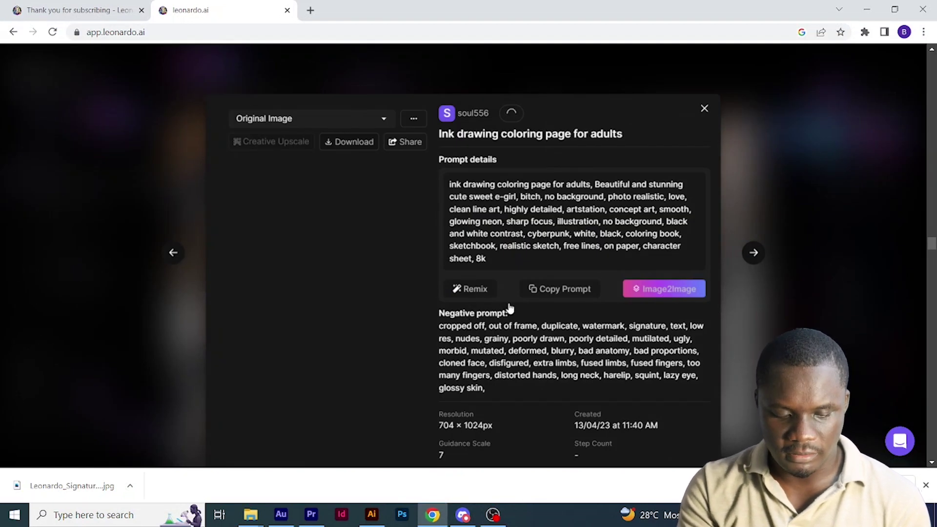
left_click(565, 295)
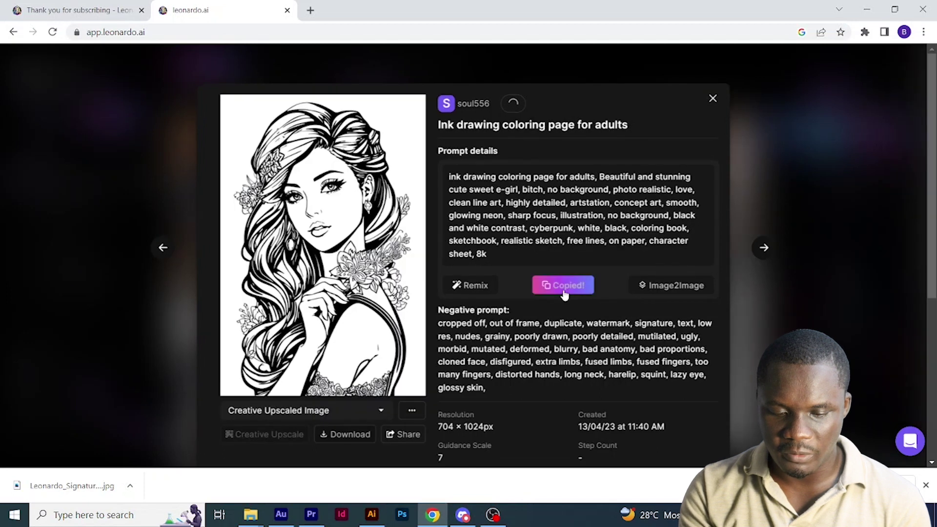
left_click(708, 103)
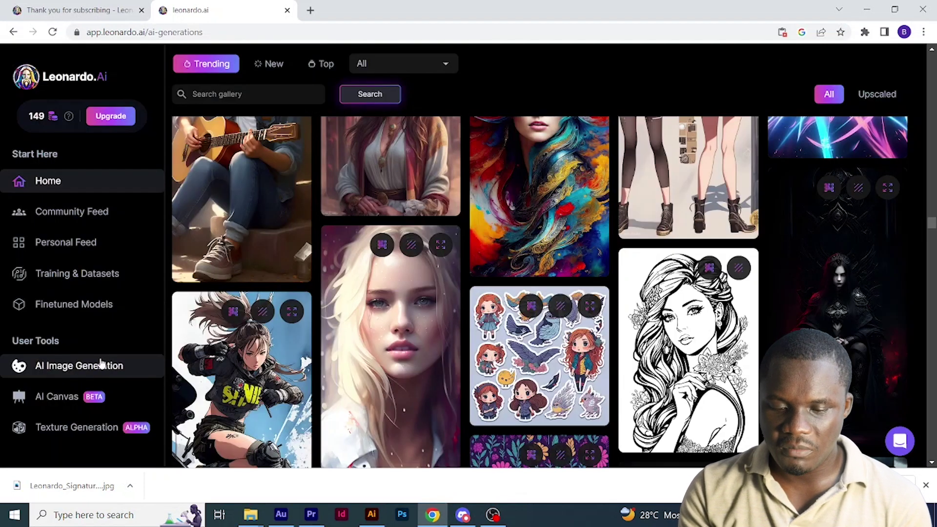
left_click(79, 367)
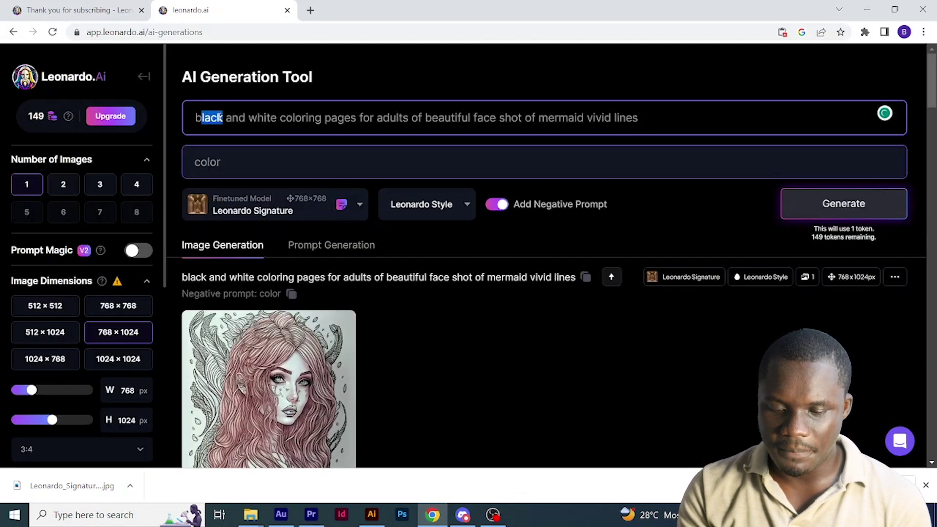
key("ctrl+a")
type("ink drawing coloring page for adults, Beautiful and stunning cute sweet e-girl, bitch, no background, photo realistic, love, clean line art, highly detailed, artstation, concept art, smooth, glowing neon, sharp focus, illustration, no background, black and white contrast, cyberpunk, white, black, coloring book, sketchbook, realistic sketch, free lines, on paper, character sheet, 8k")
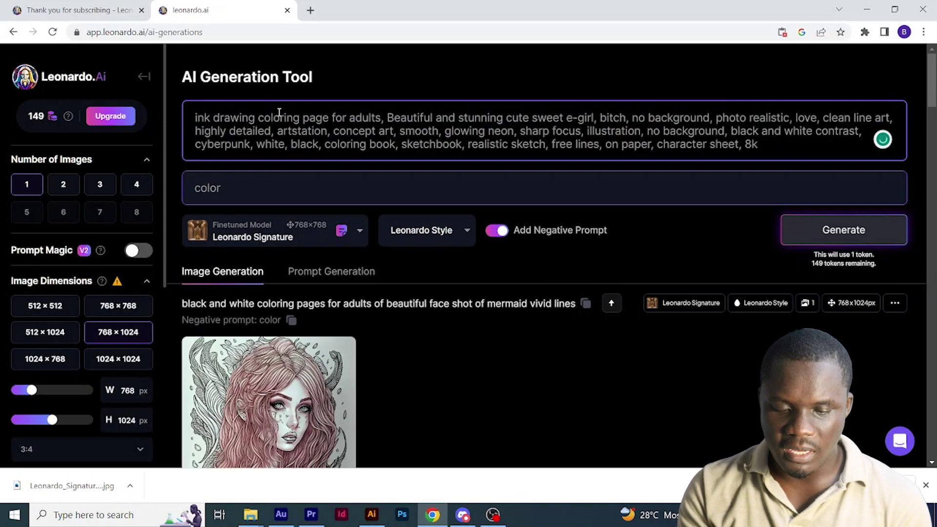
- Delete the 'e-girl' wording from the pasted prompt
left_click(627, 118)
key("BackSpace")
key("BackSpace")
key("BackSpace")
key("BackSpace")
key("BackSpace")
key("BackSpace")
key("BackSpace")
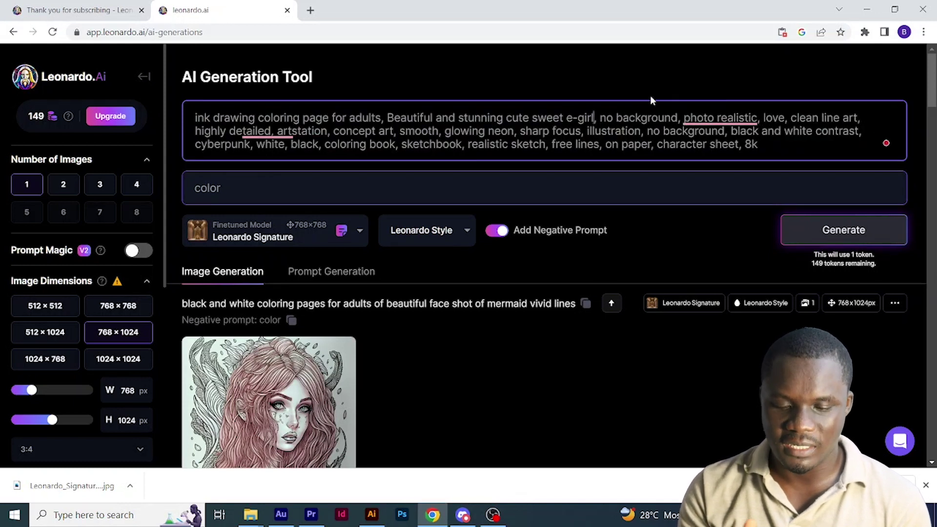
key("BackSpace")
key("BackSpace")
key("BackSpace")
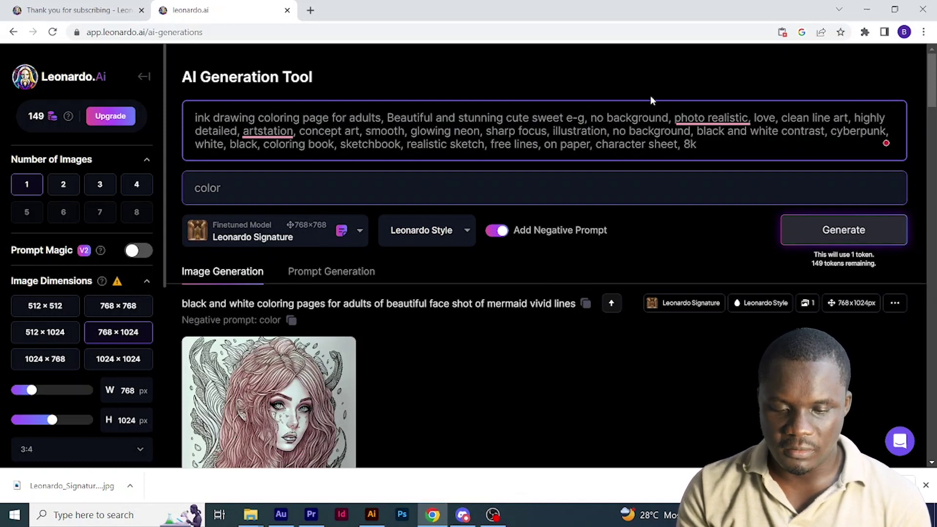
key("BackSpace")
- Copy the gallery image's negative prompt and paste it over the old 'color' negative prompt
key("alt+Left")
scroll(676, 195, "down", 10)
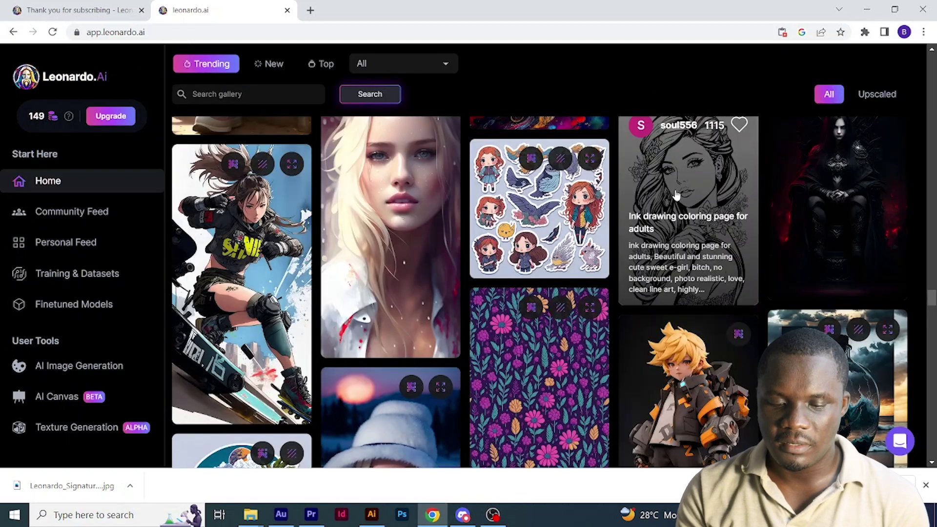
left_click(676, 195)
scroll(638, 276, "down", 4)
left_click_drag(438, 140, 507, 212)
key("ctrl+c")
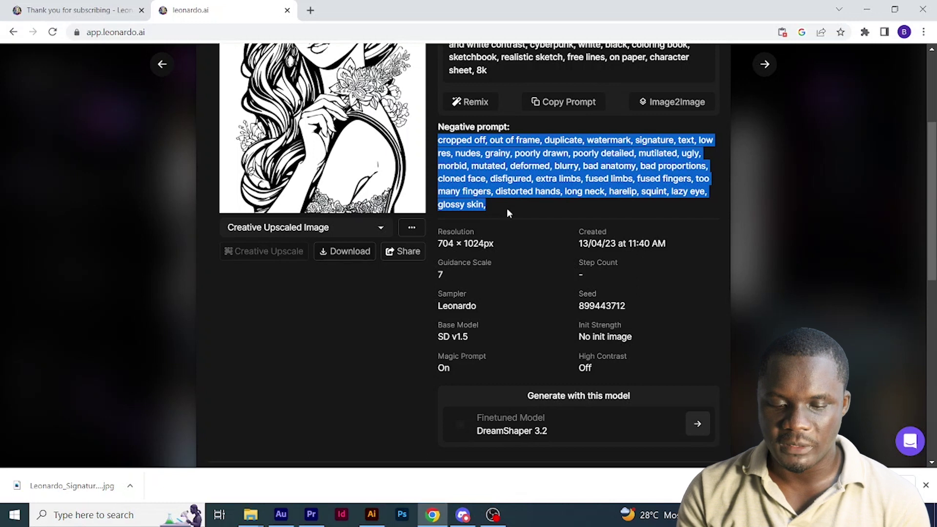
key("Escape")
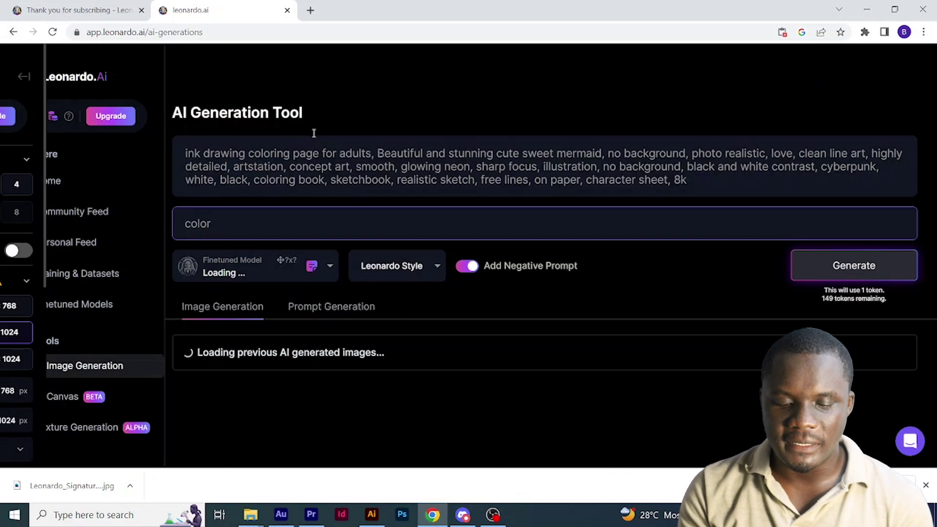
double_click(234, 192)
key("BackSpace")
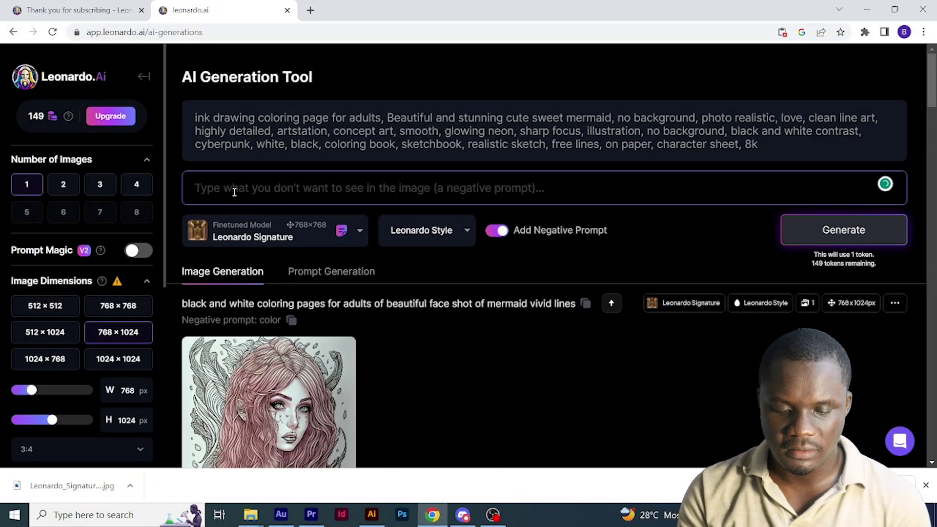
key("ctrl+v")
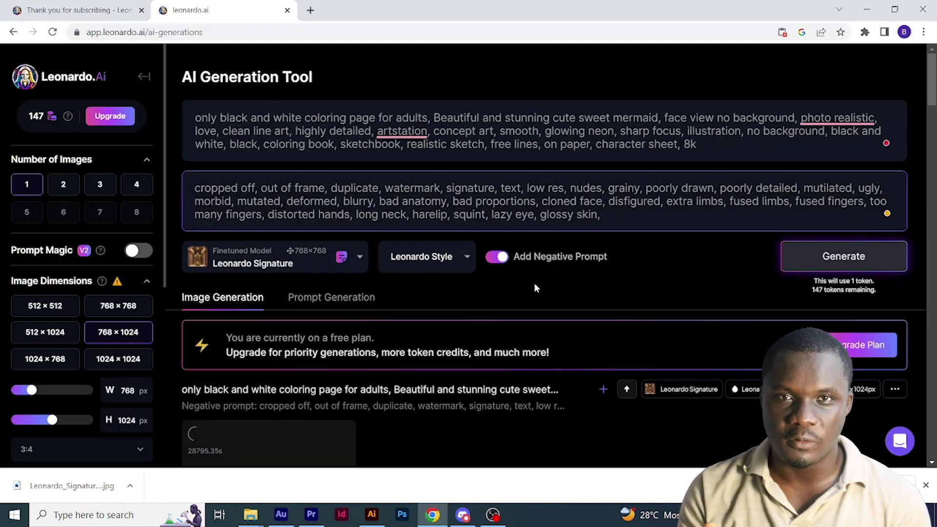
- Open the generated mermaid image full size and bring up its save options
scroll(560, 275, "down", 5)
left_click(322, 257)
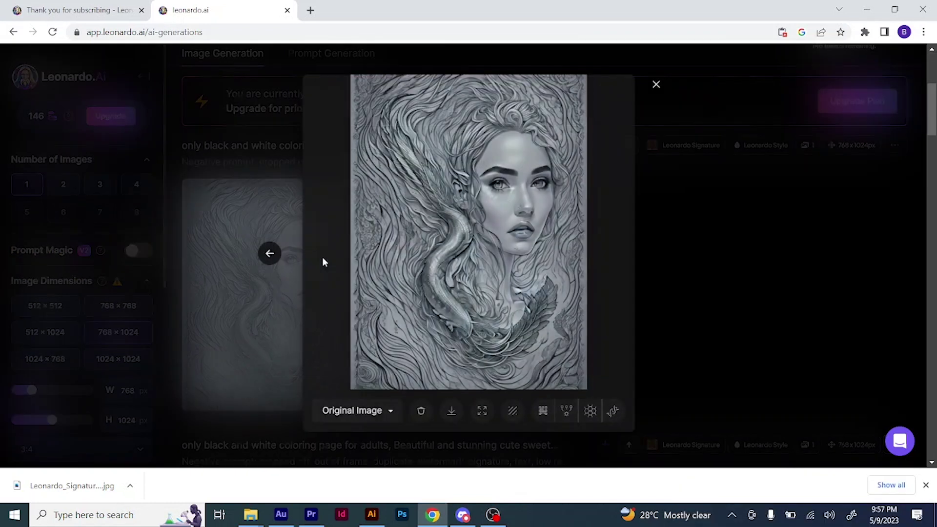
right_click(495, 253)
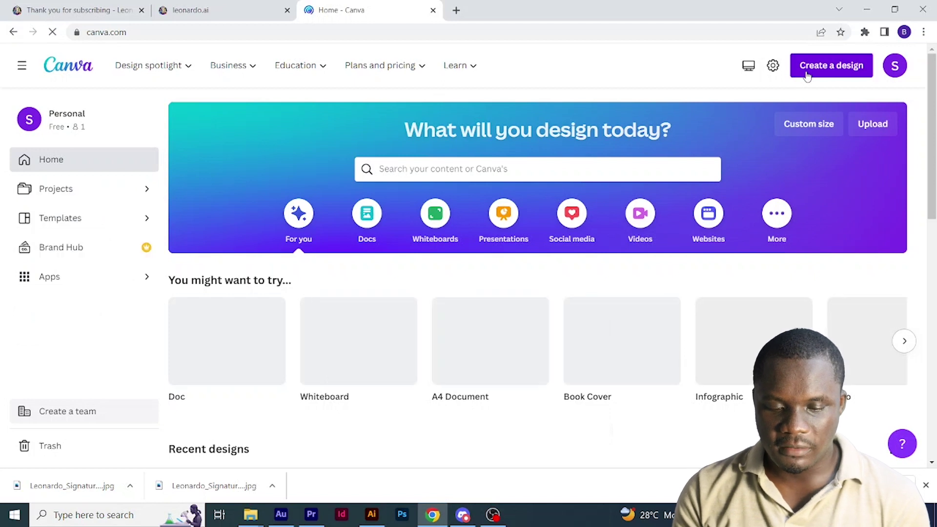
- Create a custom-size Canva design 8.75 in wide by 11.25 in tall
left_click(804, 74)
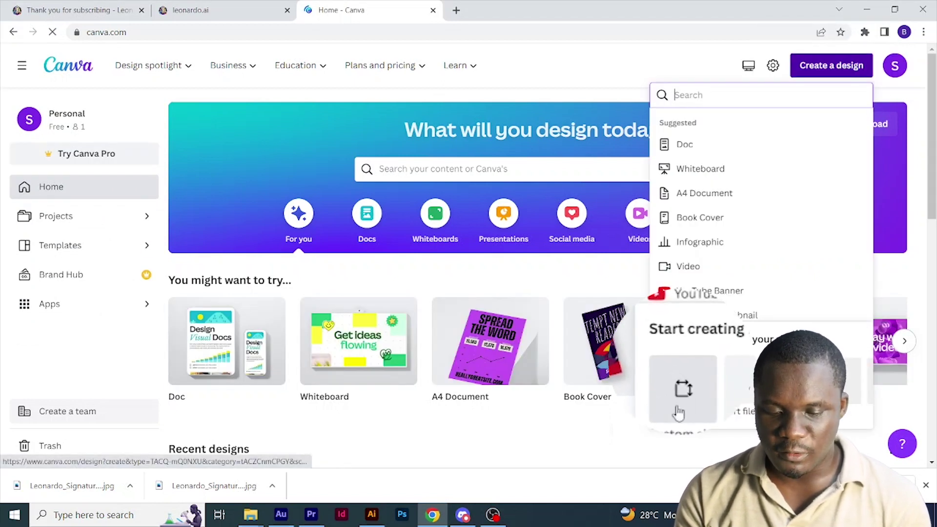
left_click(678, 398)
left_click(820, 155)
left_click(801, 206)
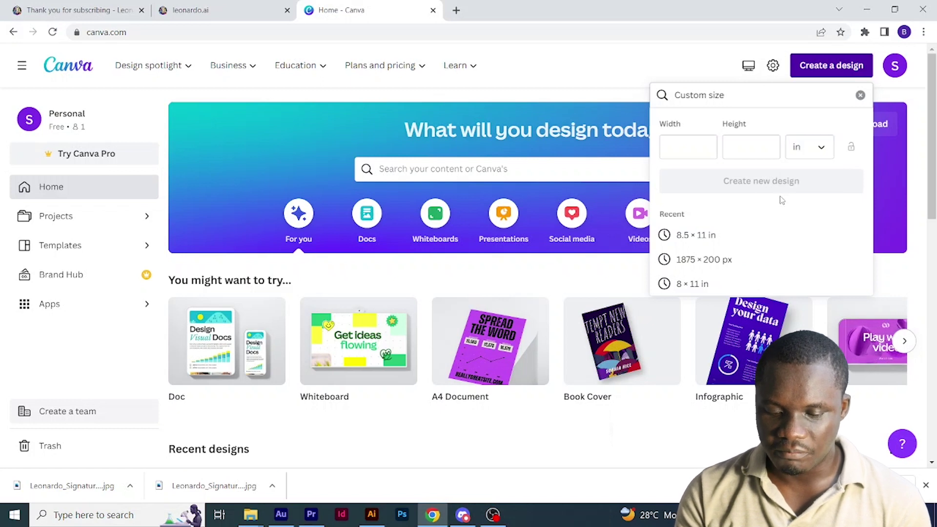
left_click(704, 151)
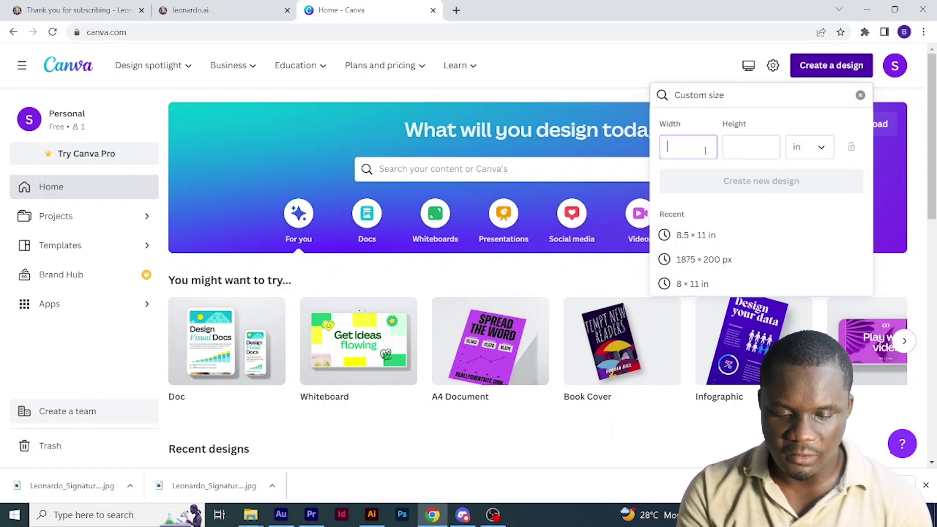
type("8.")
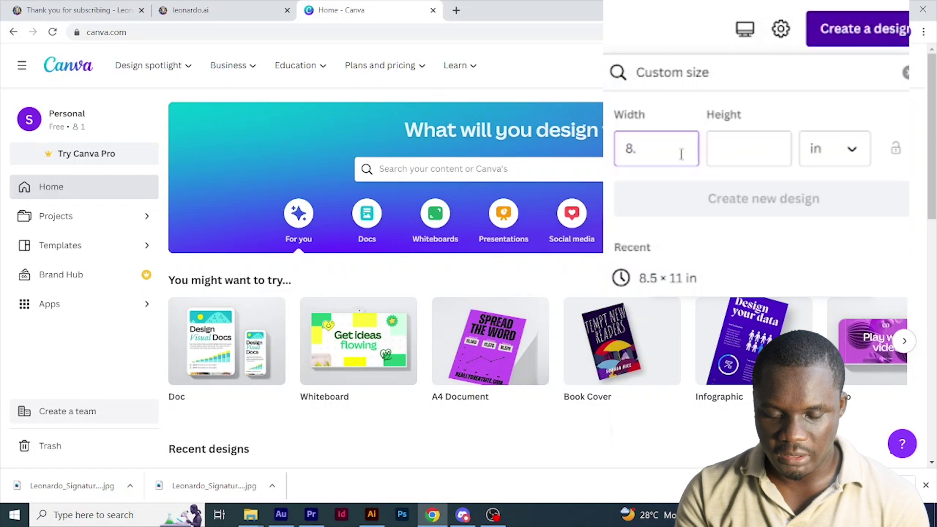
type("75")
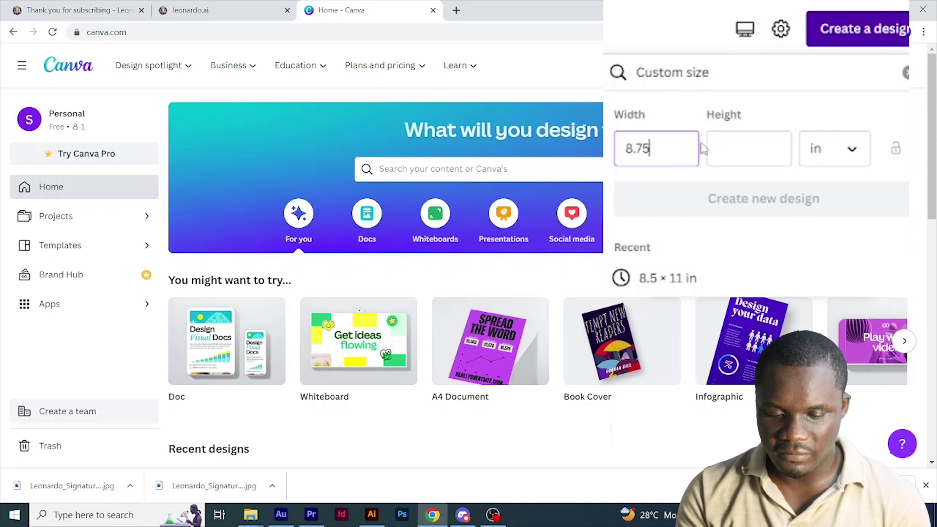
left_click(728, 144)
type("11.25")
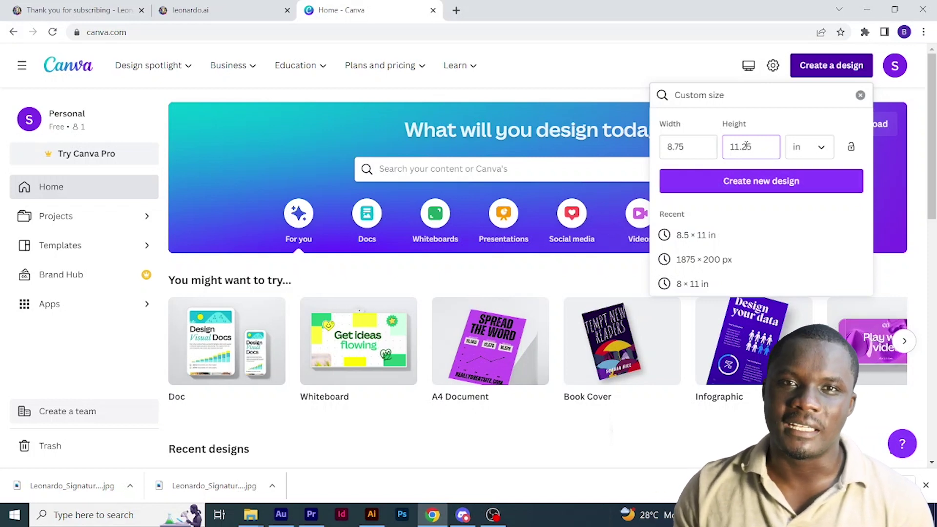
left_click(739, 182)
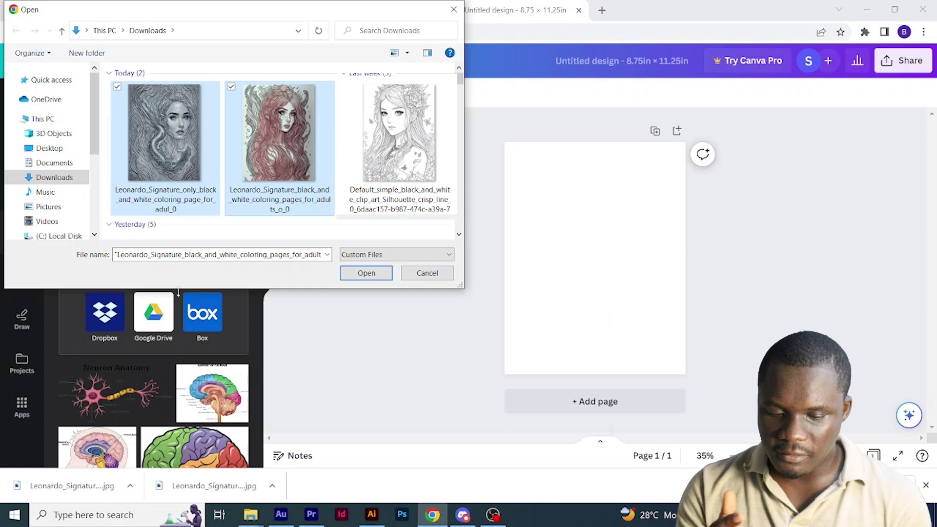
- Upload the two mermaid JPGs, enlarge the line-art image, and set it as the page background
left_click(379, 278)
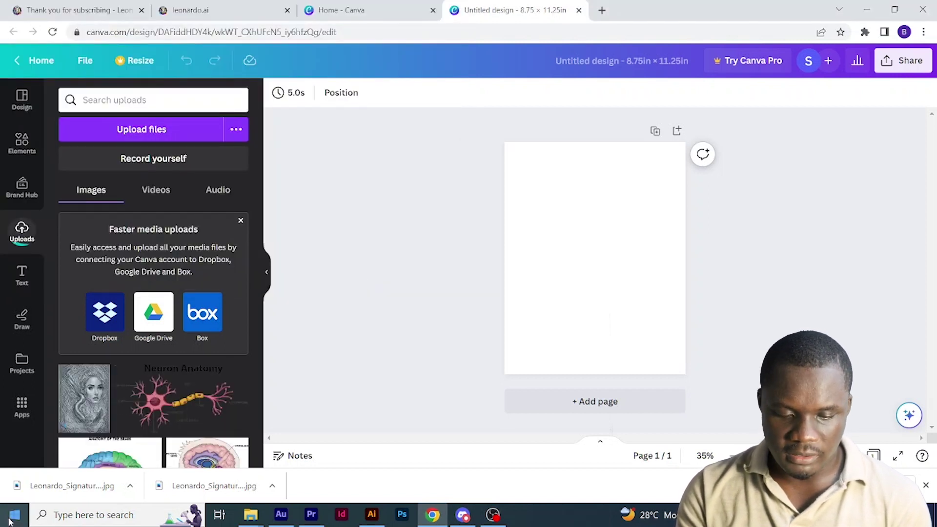
left_click(205, 393)
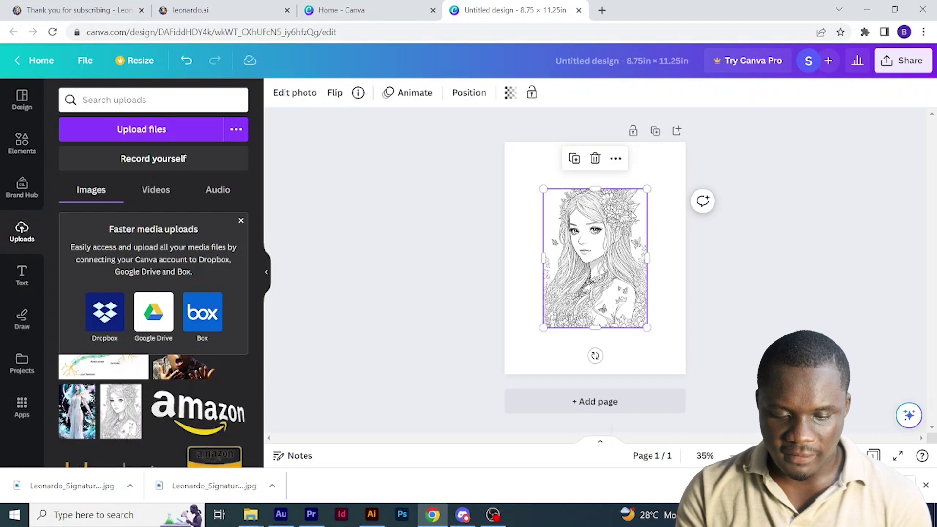
left_click_drag(645, 190, 683, 153)
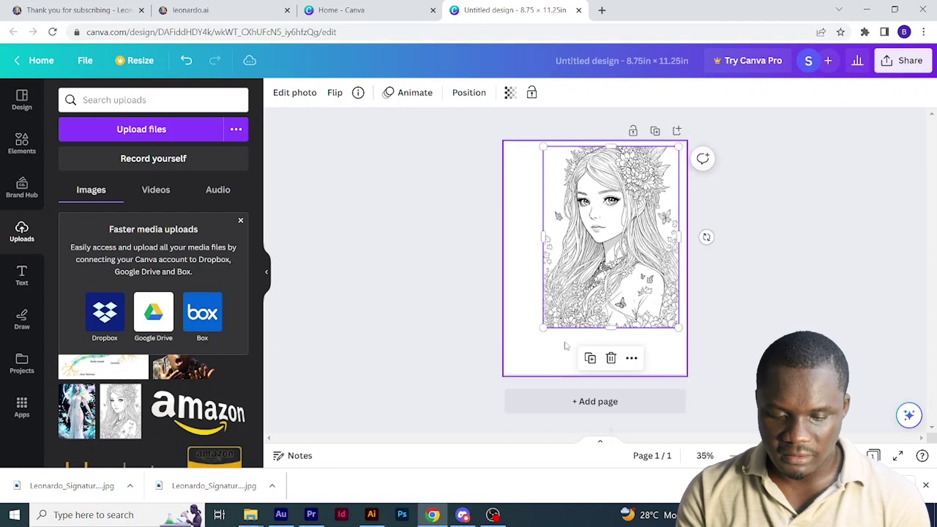
left_click_drag(610, 234, 581, 281)
left_click_drag(650, 193, 686, 142)
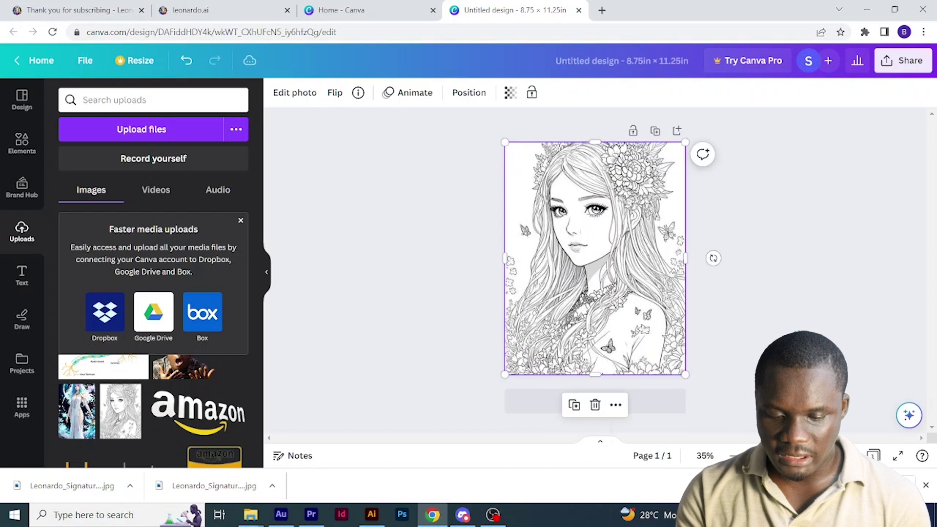
left_click(765, 257)
left_click(582, 239)
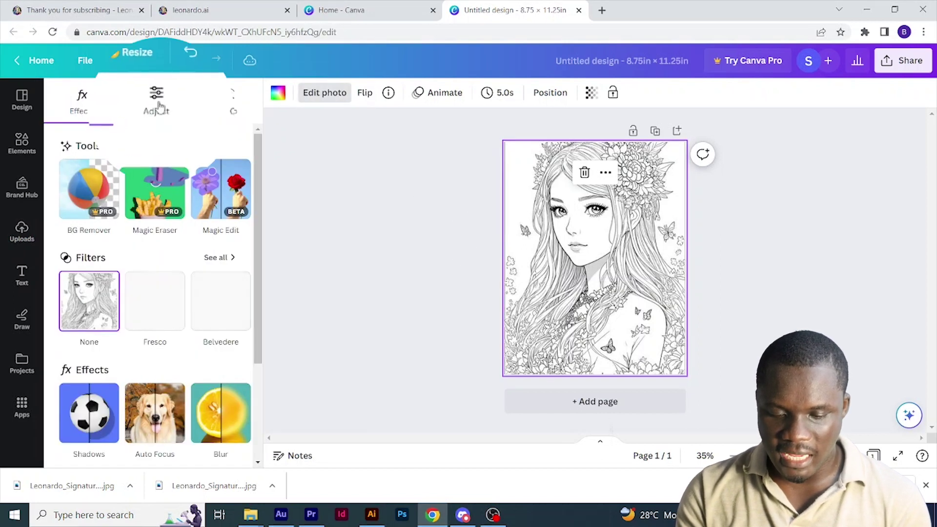
- In the photo Adjust panel, drag Blacks up to 89 and Contrast to 61
left_click(156, 100)
scroll(166, 283, "down", 5)
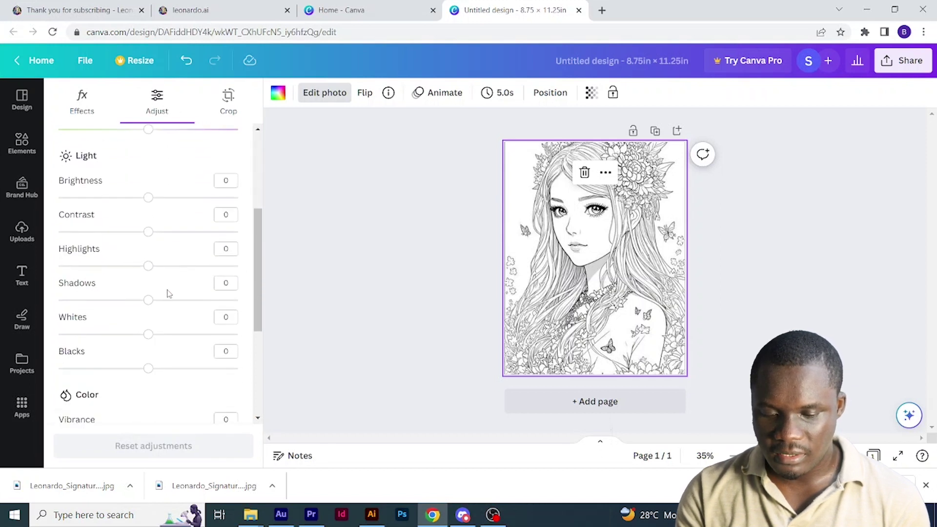
scroll(127, 317, "down", 2)
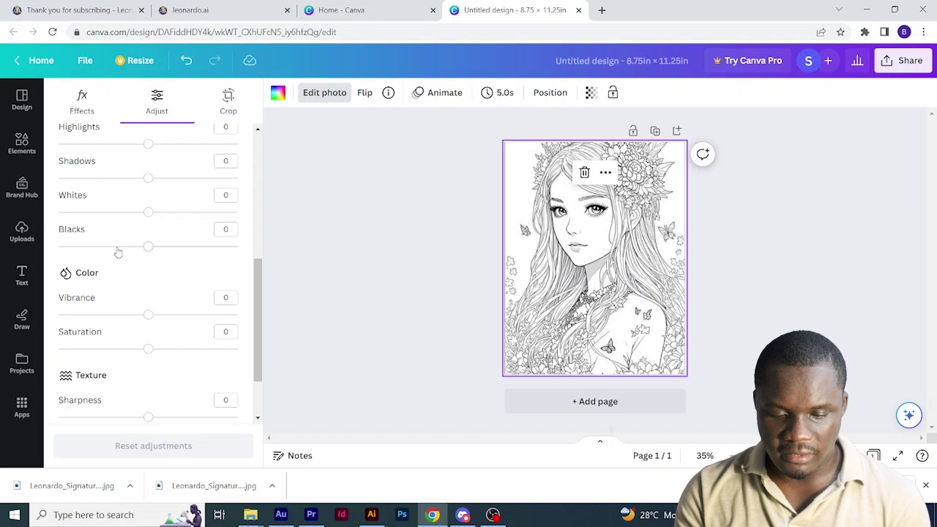
left_click_drag(149, 246, 229, 248)
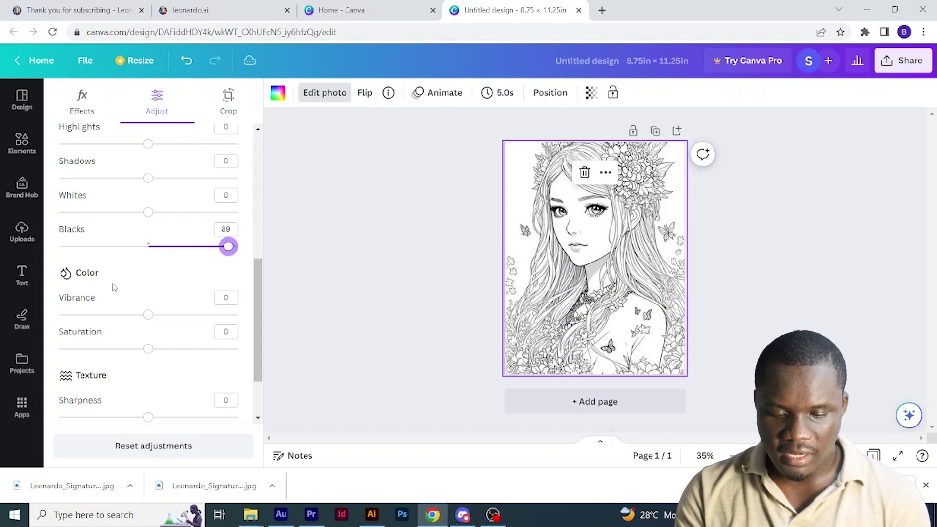
scroll(154, 180, "up", 2)
left_click_drag(149, 171, 182, 171)
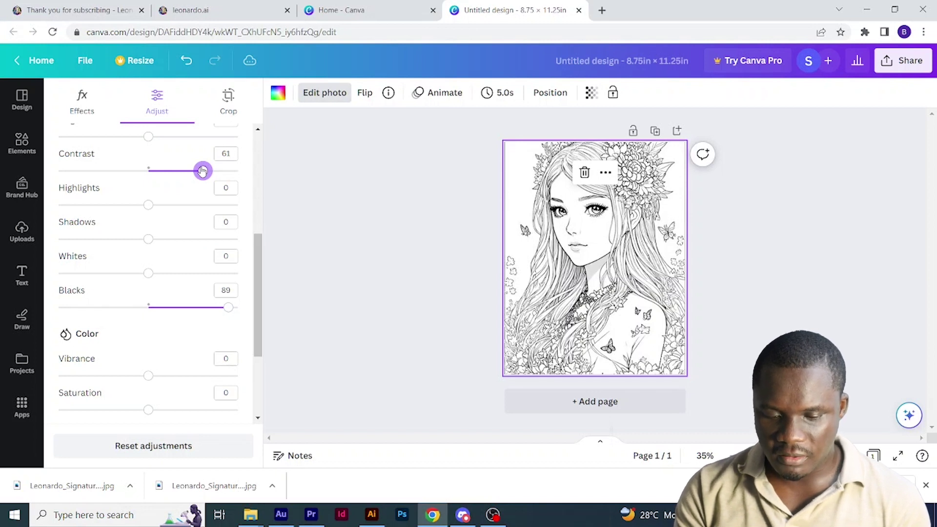
- Add a new blank second page to the design
left_click(22, 232)
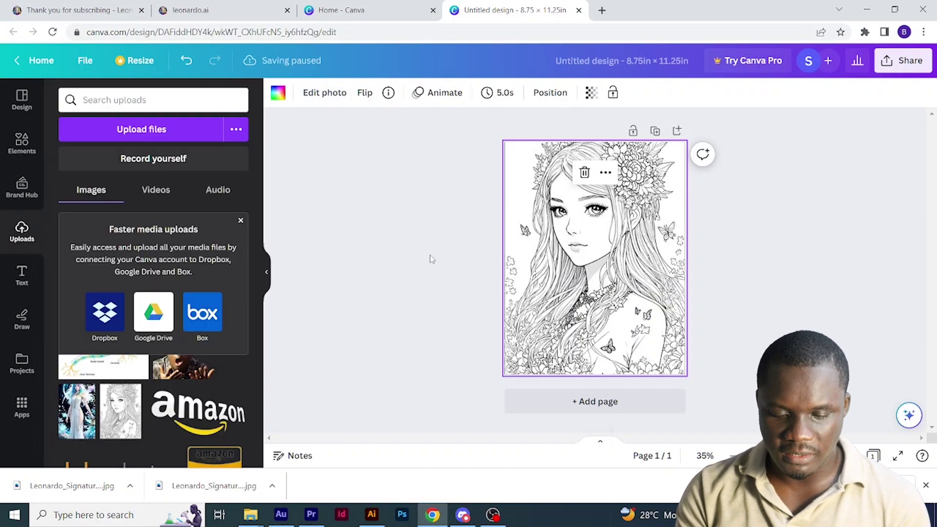
left_click(611, 382)
left_click(631, 406)
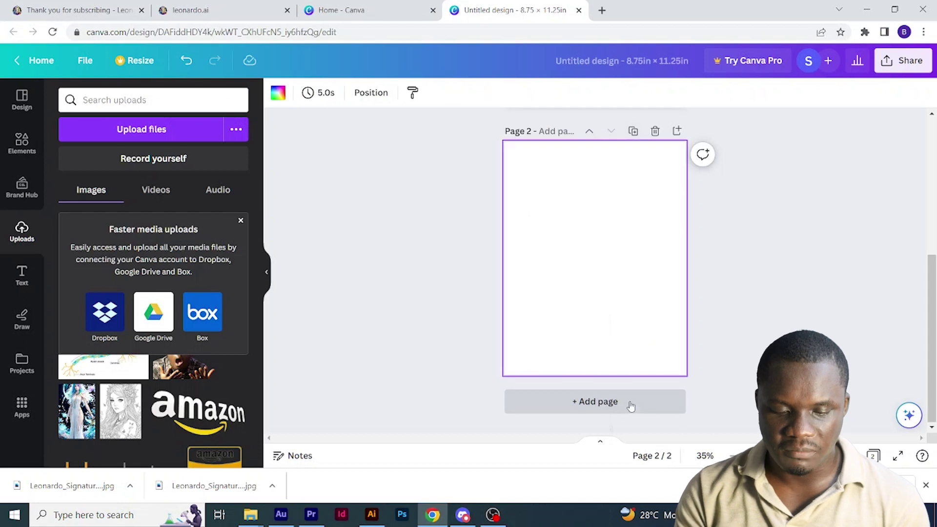
- Cover page 2 with a square stretched to a full-page black rectangle
left_click(22, 141)
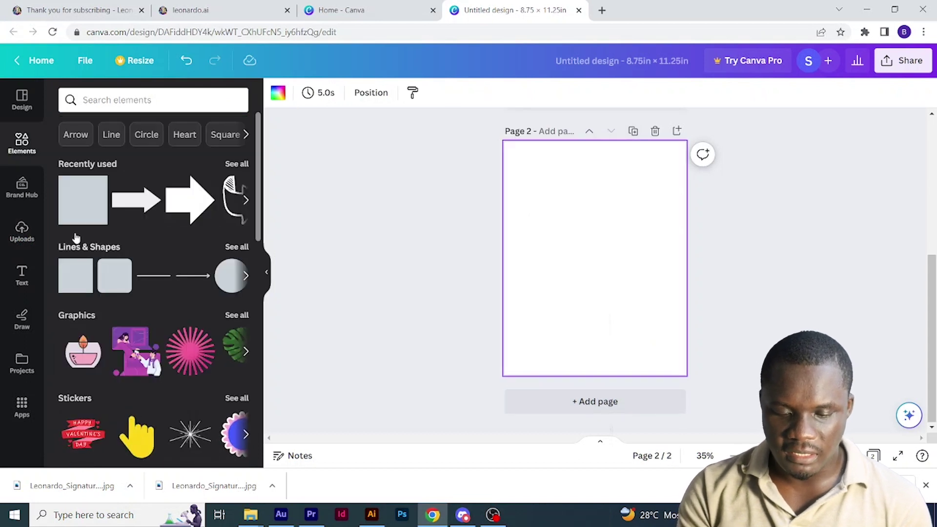
key("ctrl+v")
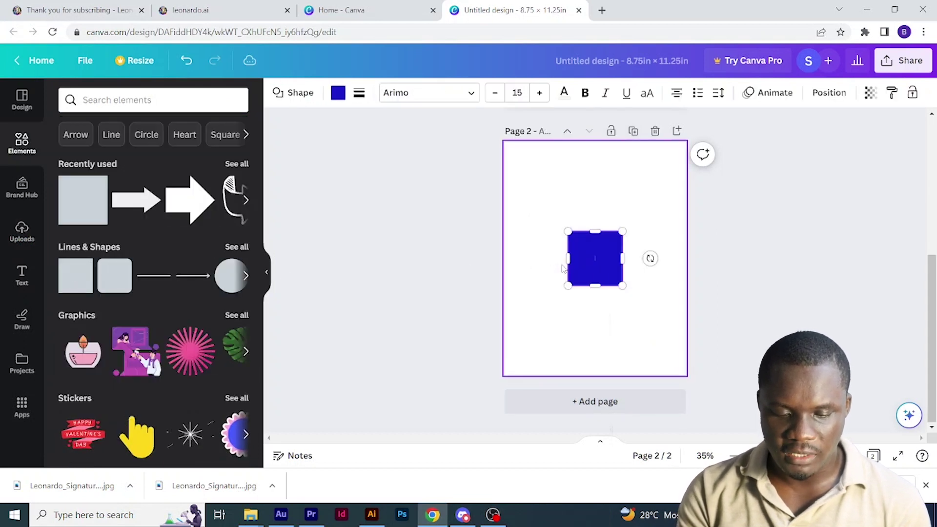
left_click_drag(597, 232, 606, 145)
left_click_drag(595, 285, 598, 374)
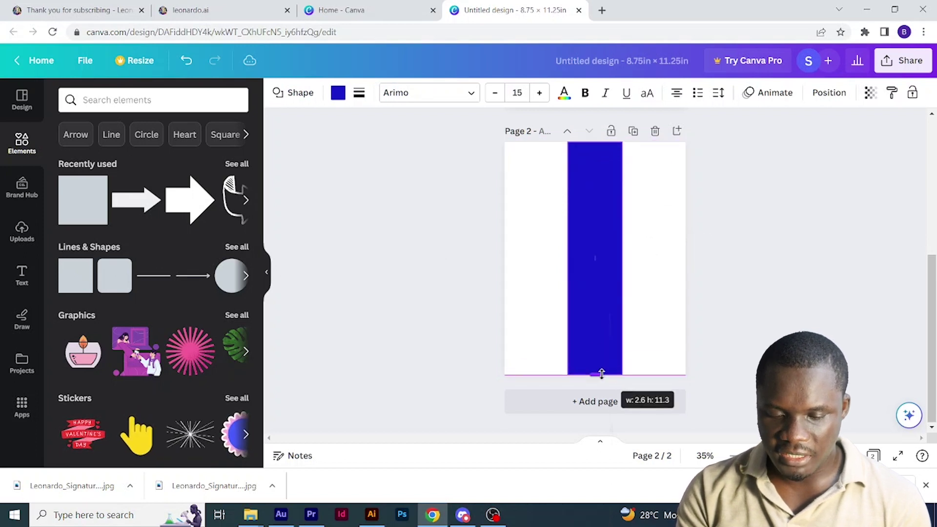
left_click_drag(567, 258, 504, 259)
left_click_drag(622, 258, 685, 257)
left_click(343, 95)
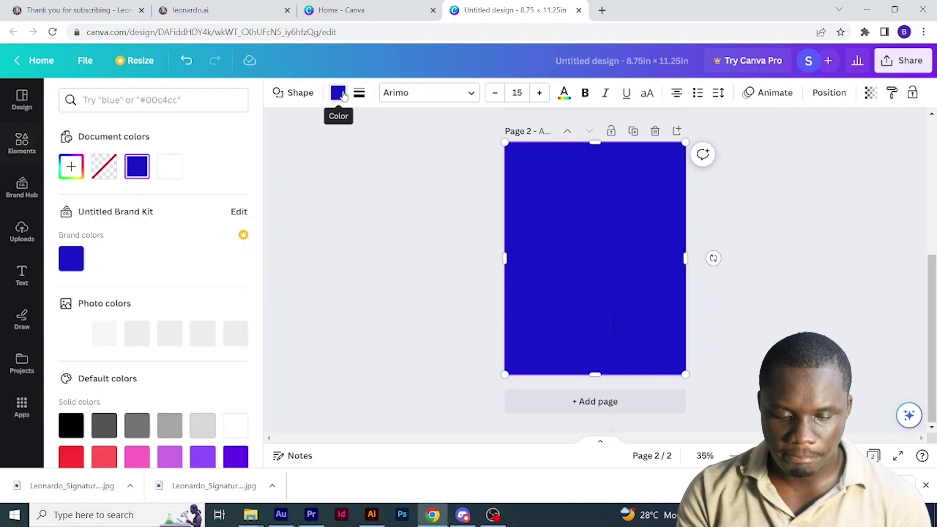
left_click(71, 426)
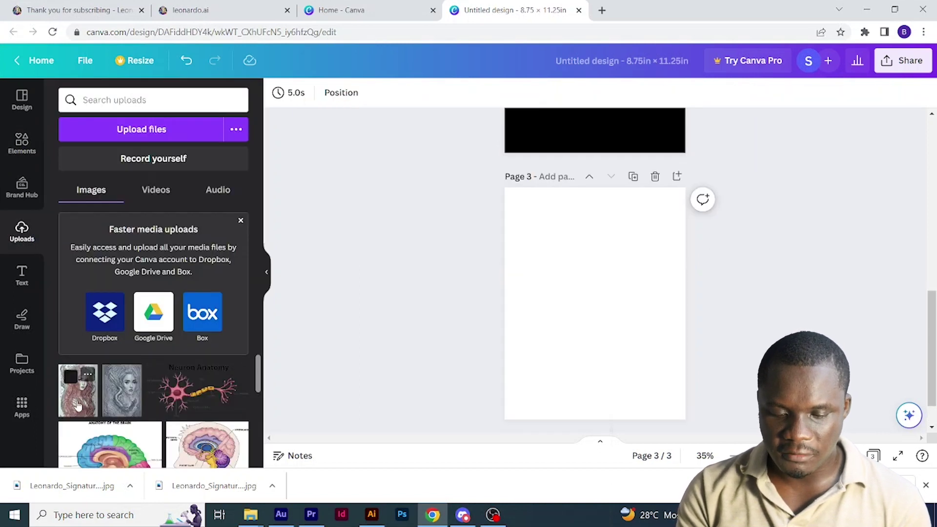
- Place the pink-haired woman illustration on page 3, sized to cover the whole page
left_click(77, 406)
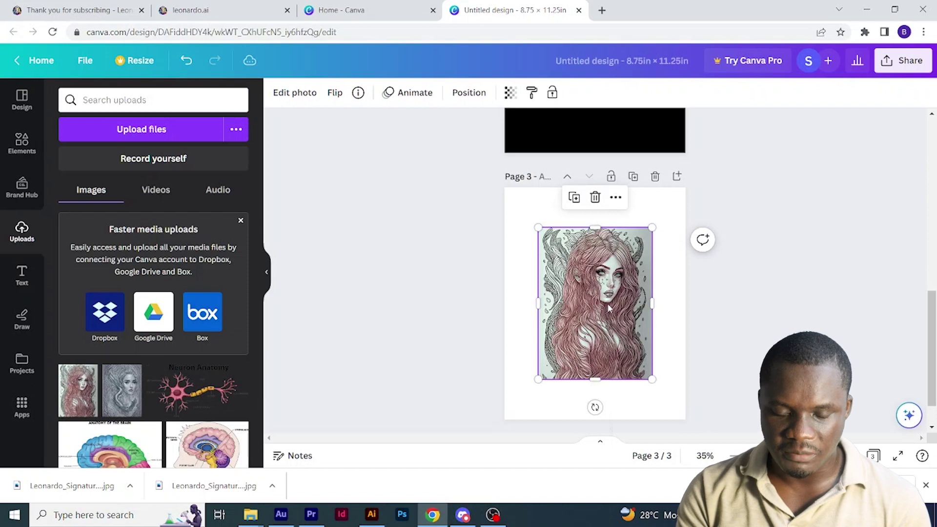
left_click_drag(609, 304, 576, 264)
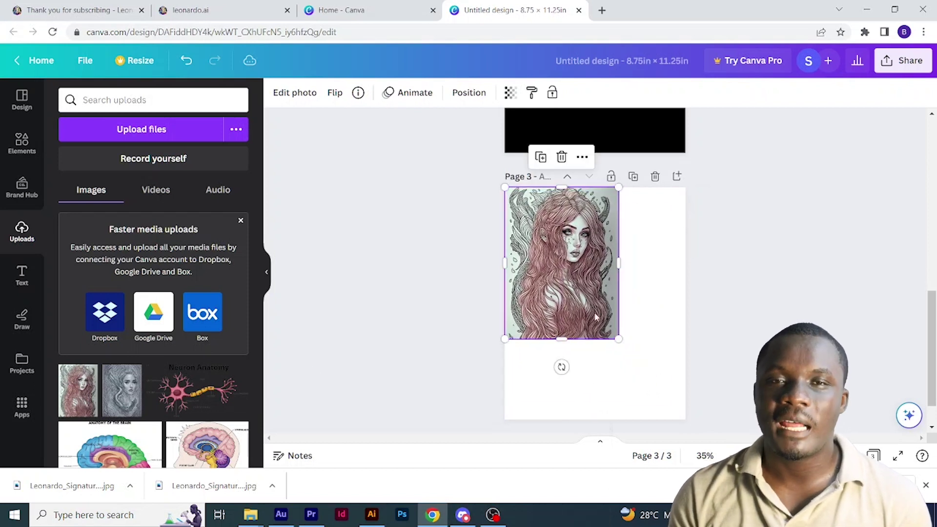
left_click_drag(618, 339, 691, 423)
- Adjust the illustration to Saturation -100, Vibrance -86 and Sharpness 41
left_click(315, 94)
left_click_drag(149, 288, 68, 287)
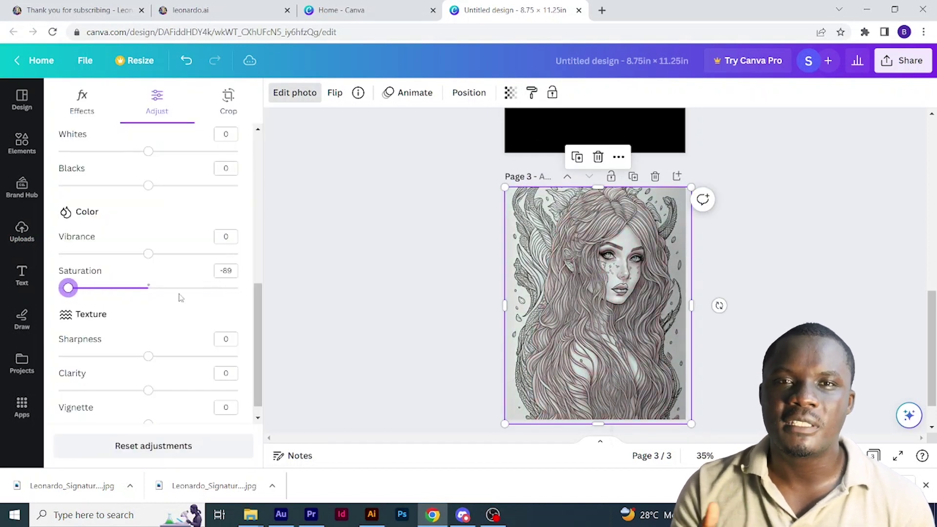
left_click_drag(148, 254, 70, 243)
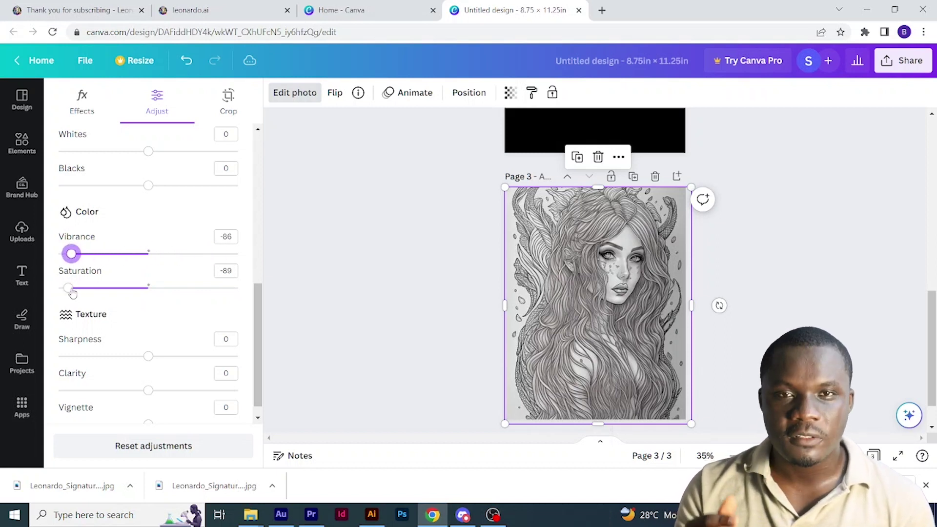
left_click_drag(69, 288, 52, 288)
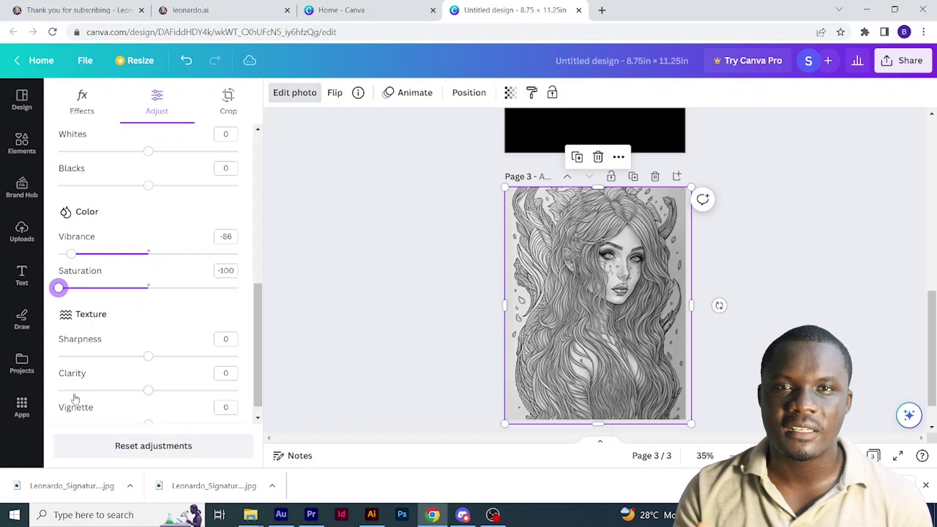
left_click_drag(149, 359, 185, 357)
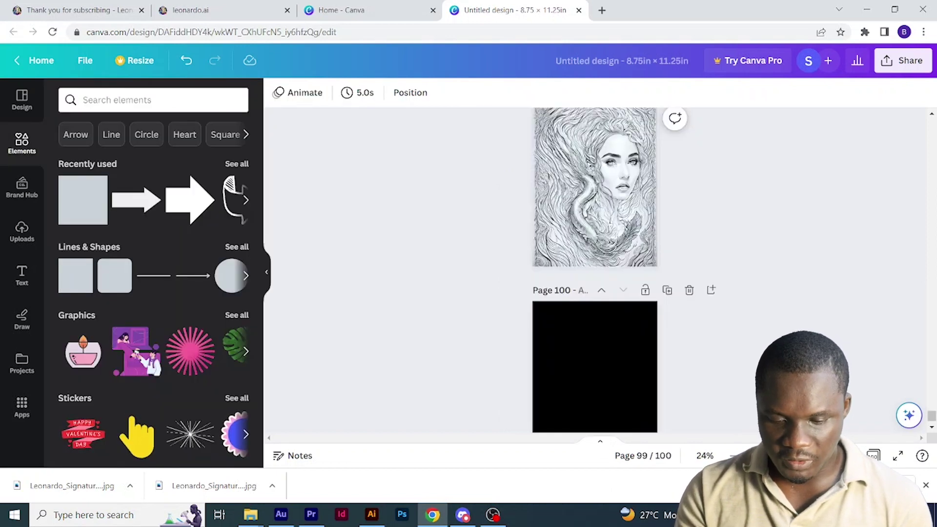
- Rename the design to 'Mermaid interior'
scroll(702, 366, "up", 5)
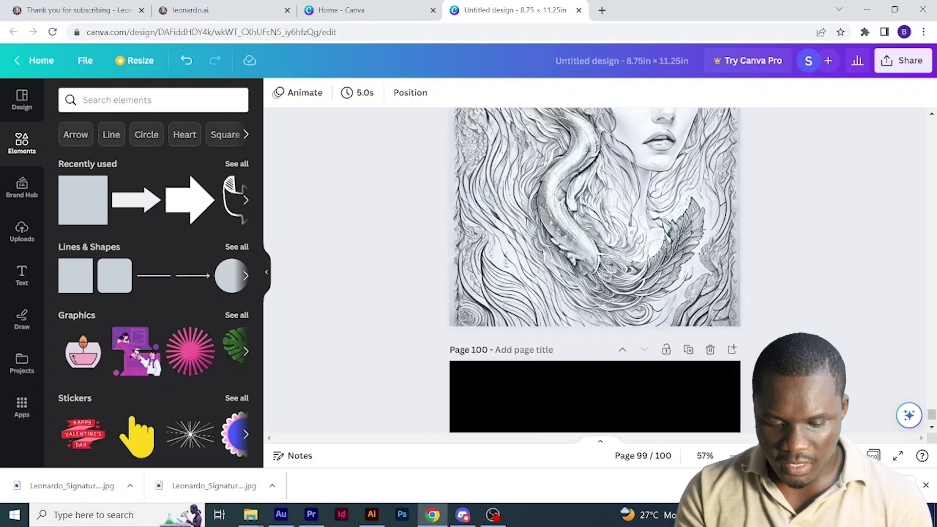
scroll(701, 366, "up", 1)
scroll(701, 366, "down", 3)
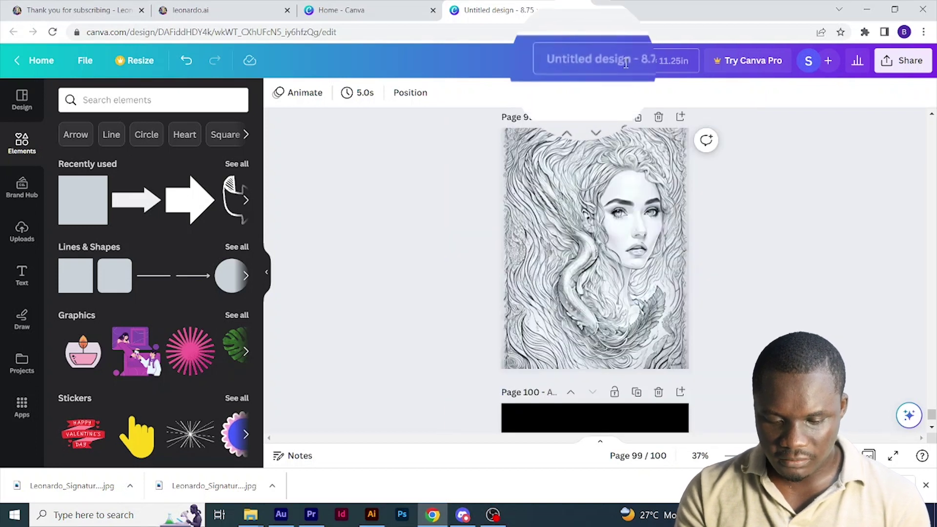
left_click(615, 61)
key("BackSpace")
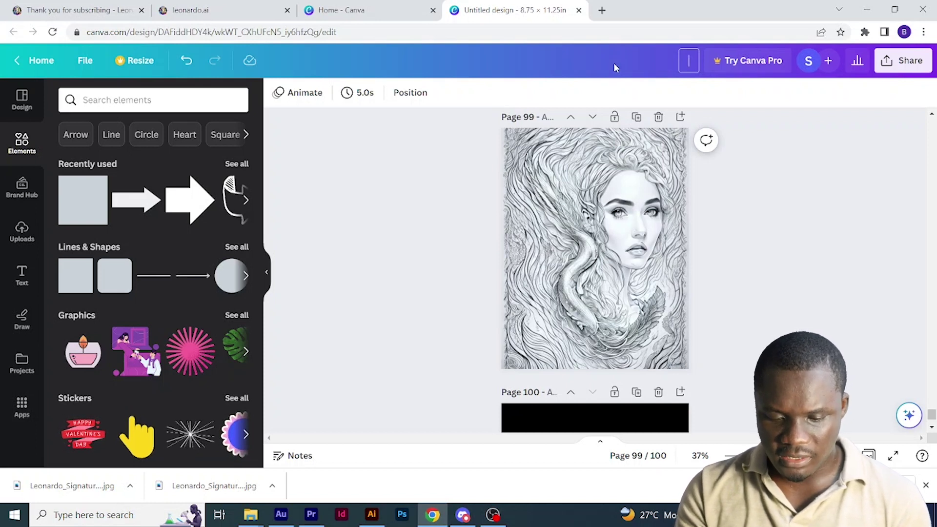
type("Mermaid ")
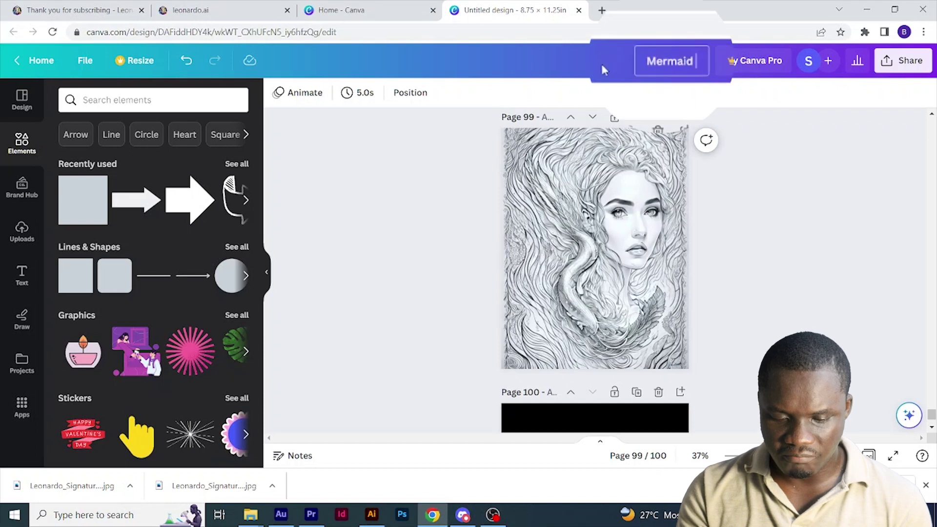
type("interior")
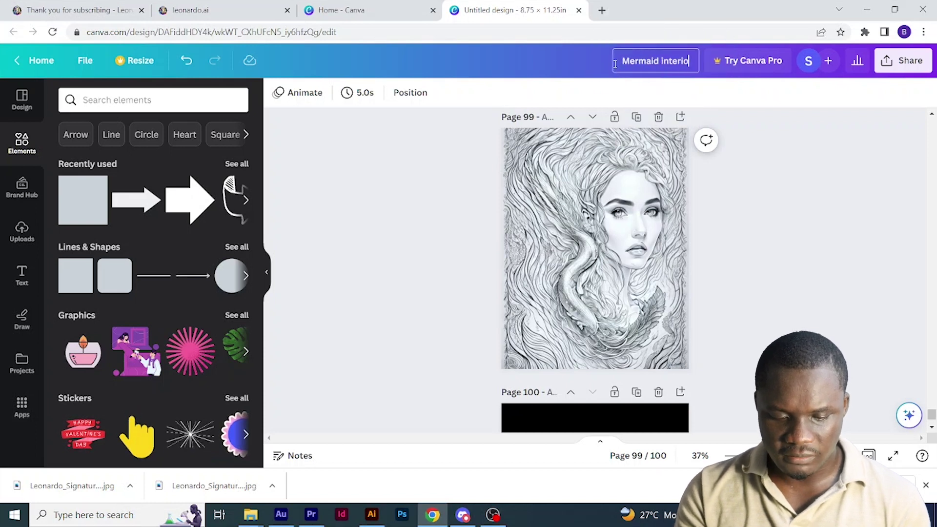
- Download the design as a PDF Print file
left_click(889, 60)
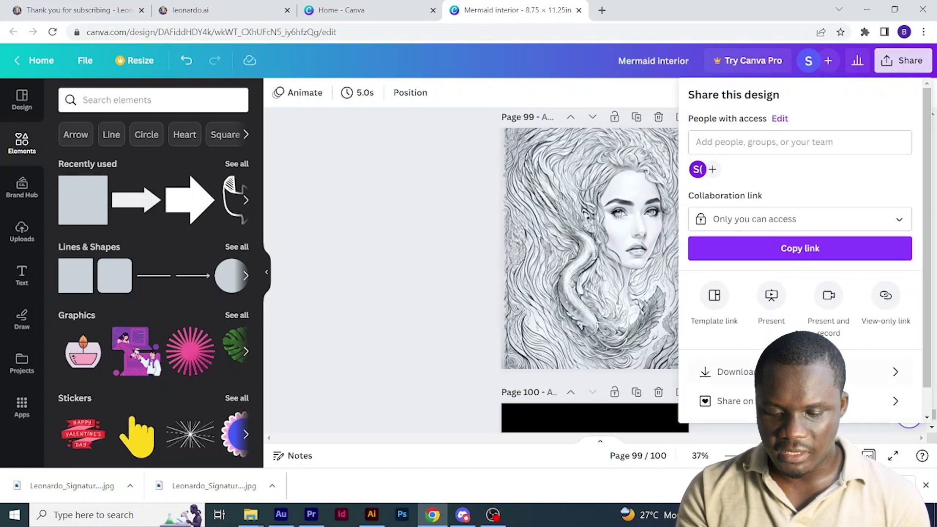
left_click(737, 372)
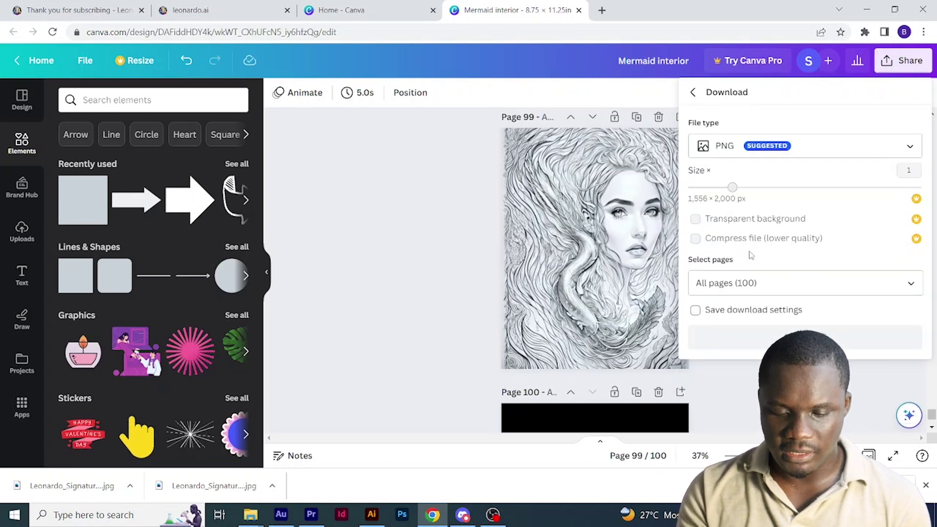
left_click(861, 154)
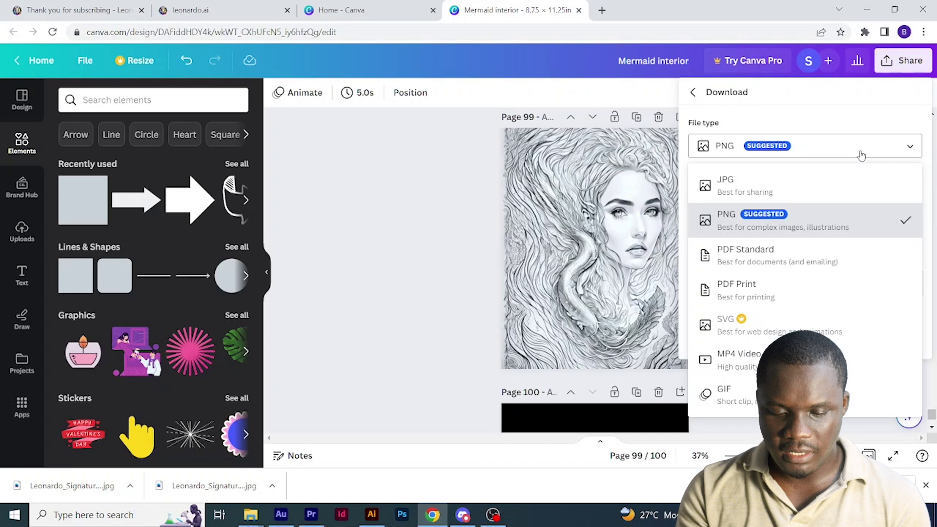
left_click(805, 222)
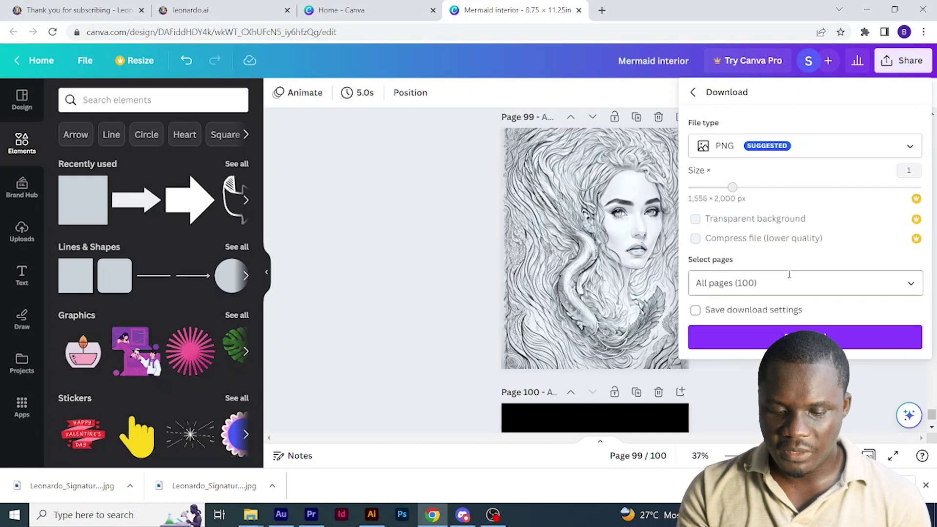
left_click(849, 155)
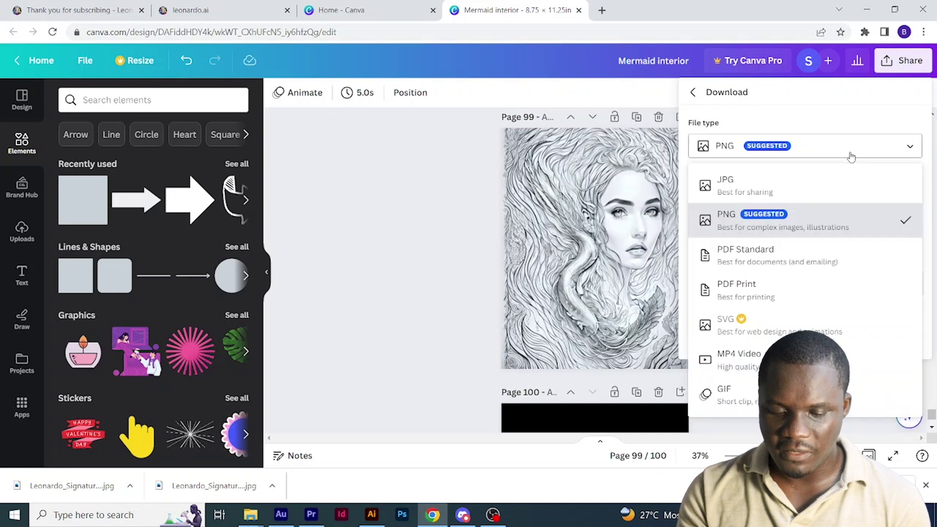
left_click(787, 292)
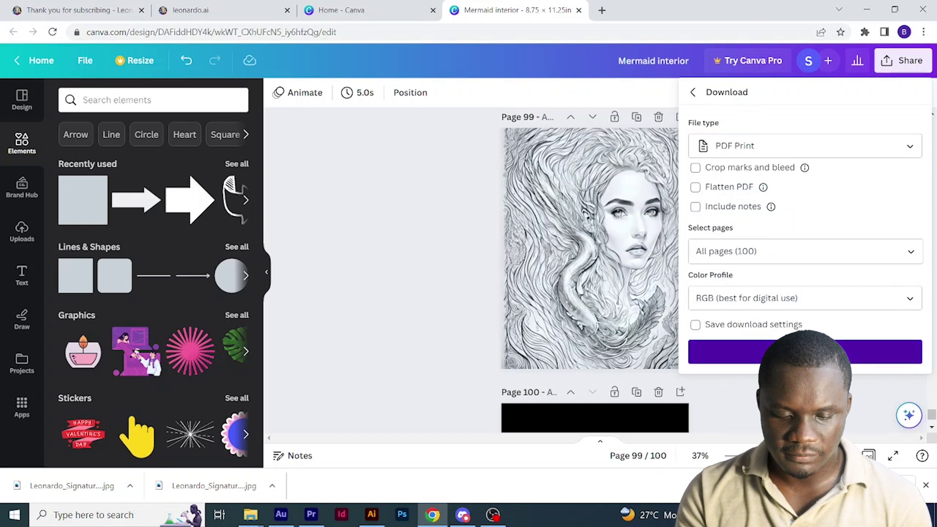
left_click(806, 351)
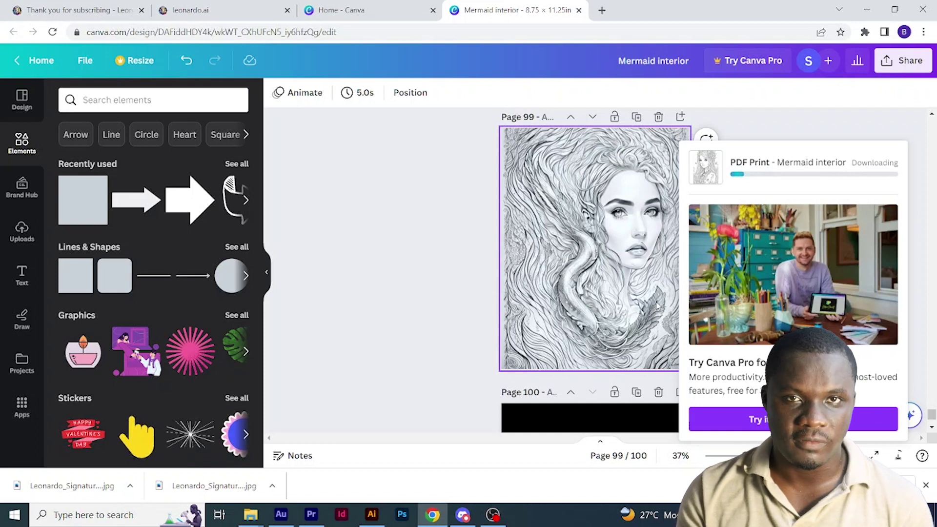
key("ctrl+2")
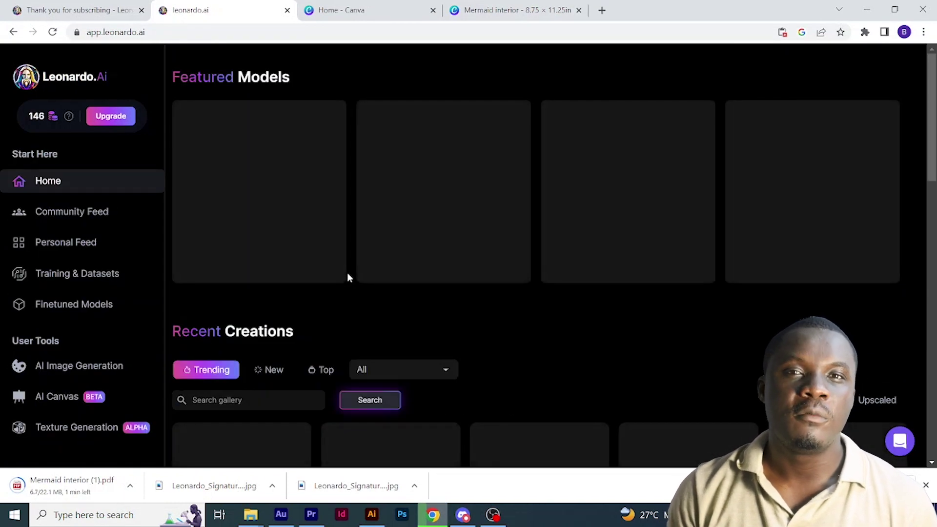
- Find the turquoise-haired water-woman image in Leonardo.Ai's gallery and copy its prompt
scroll(401, 304, "down", 3)
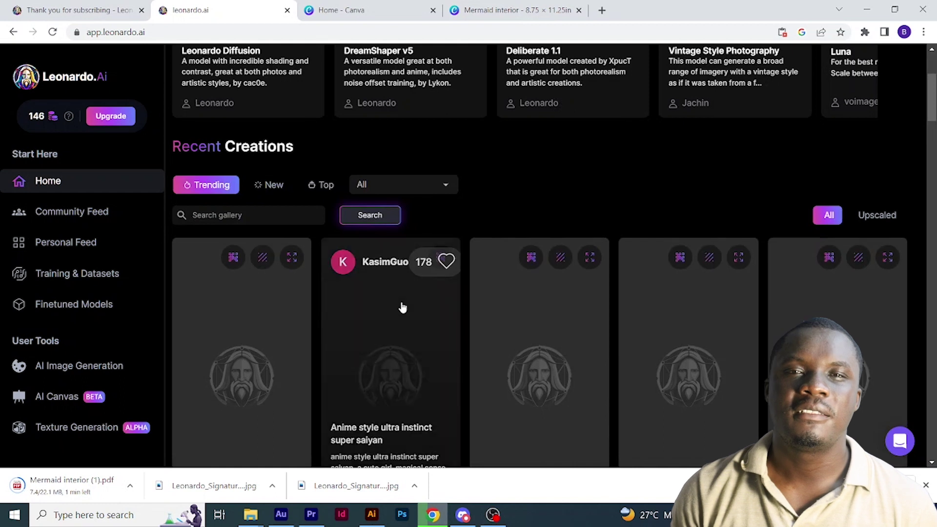
scroll(515, 320, "down", 5)
scroll(515, 320, "down", 10)
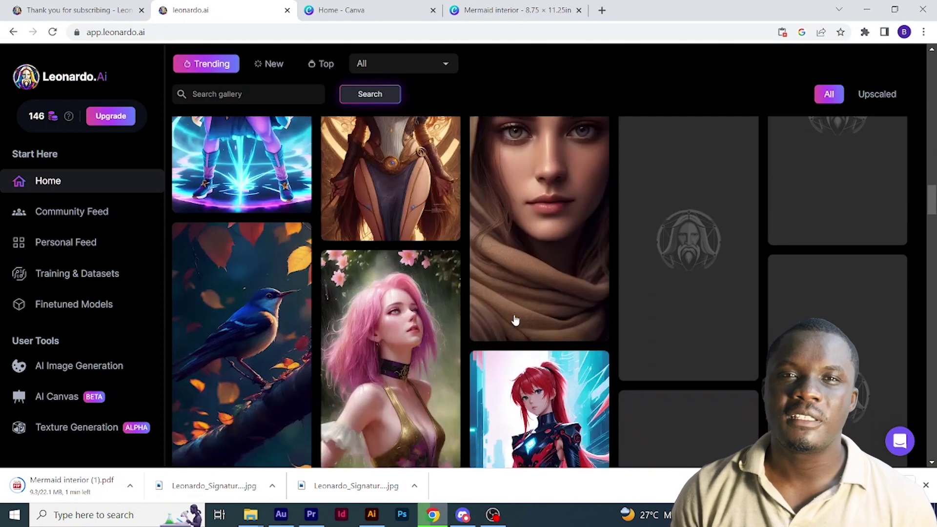
scroll(515, 319, "down", 5)
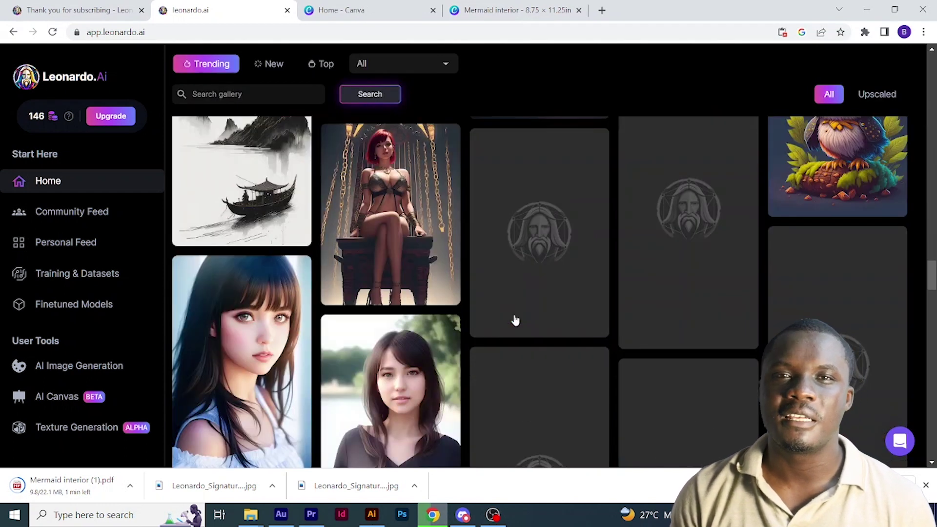
scroll(512, 320, "down", 3)
scroll(508, 337, "down", 2)
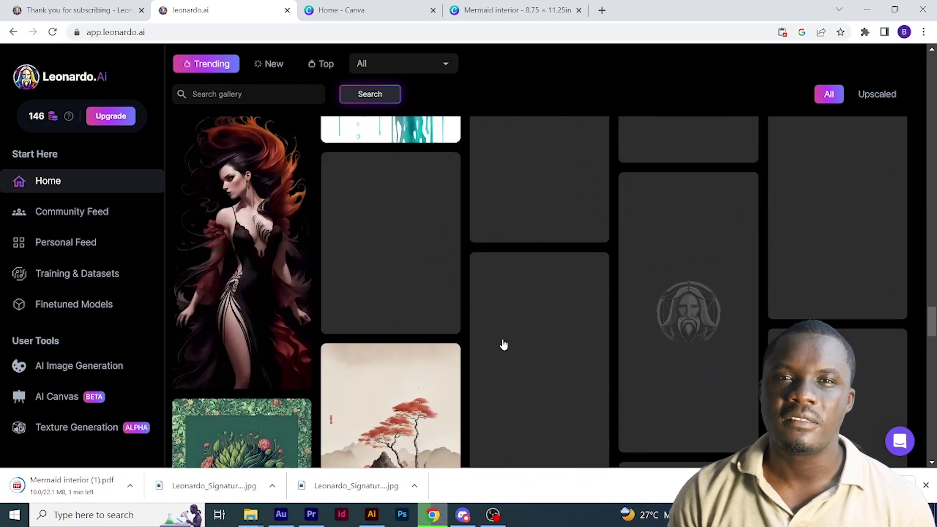
scroll(503, 345, "down", 5)
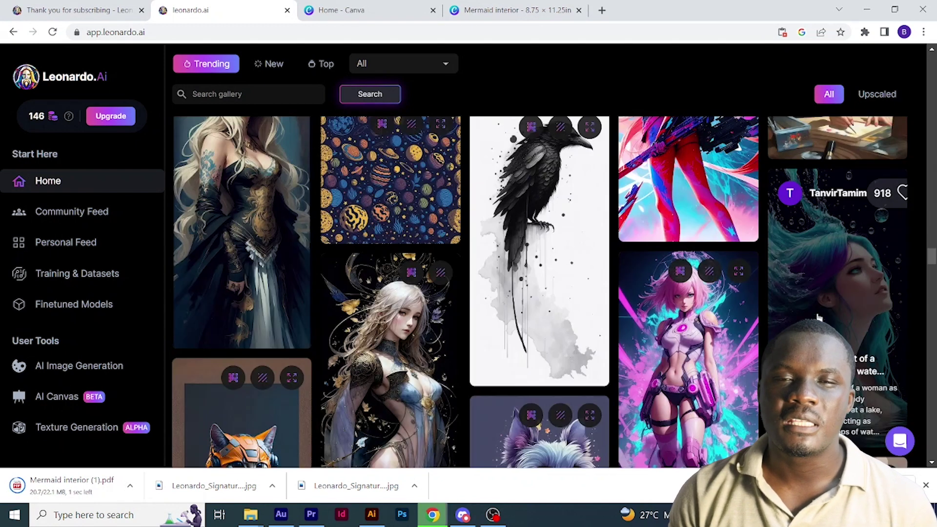
left_click(815, 314)
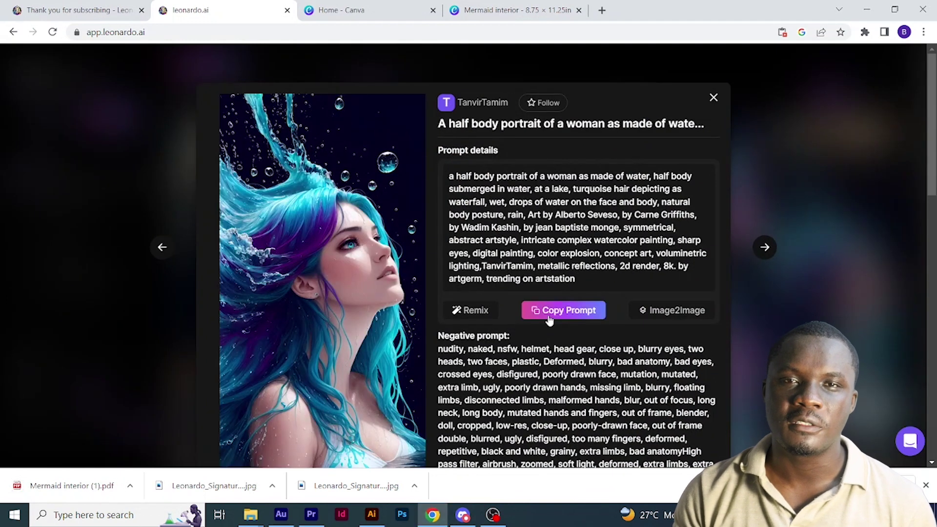
left_click(548, 317)
scroll(579, 298, "down", 4)
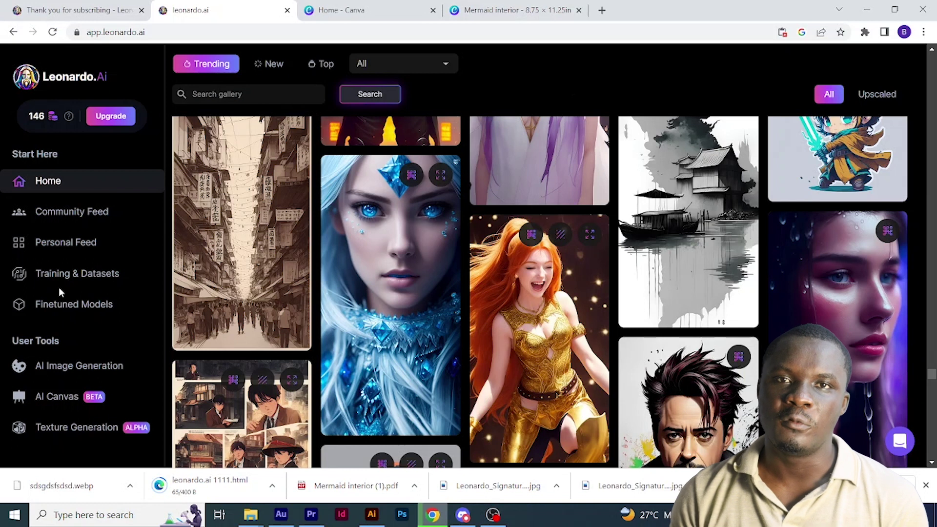
- Generate images from the prompt with 'warrior' and 'blue color mostly with war like background' added
left_click(72, 370)
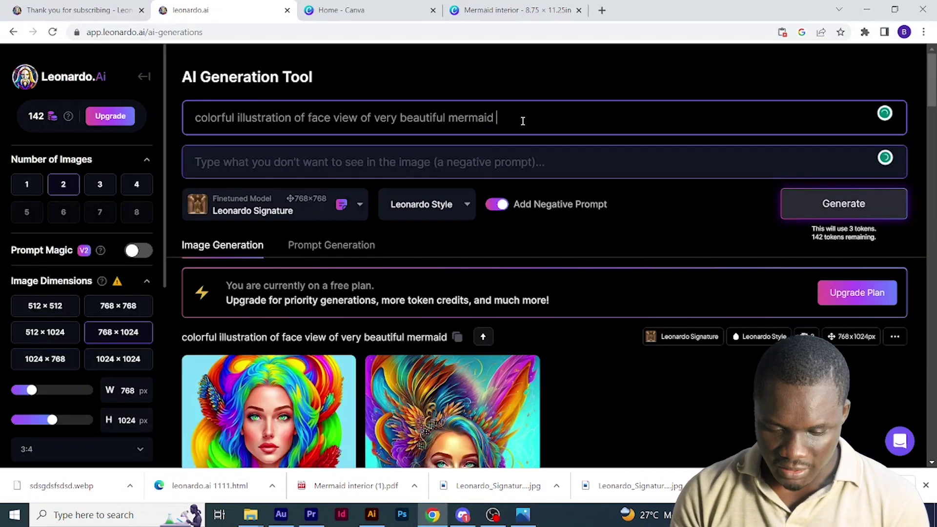
key("ctrl+Left")
type("warrior")
key("End")
type("b")
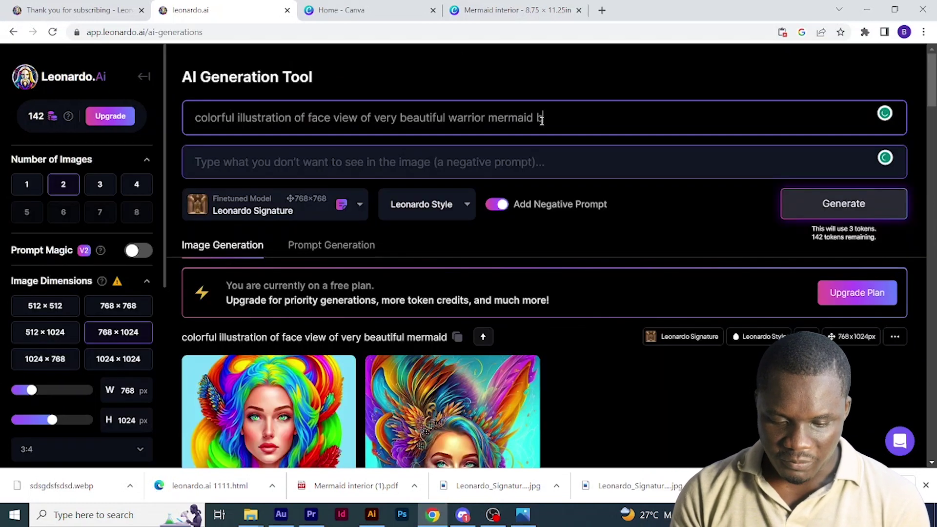
type("lue color mostly with war like background")
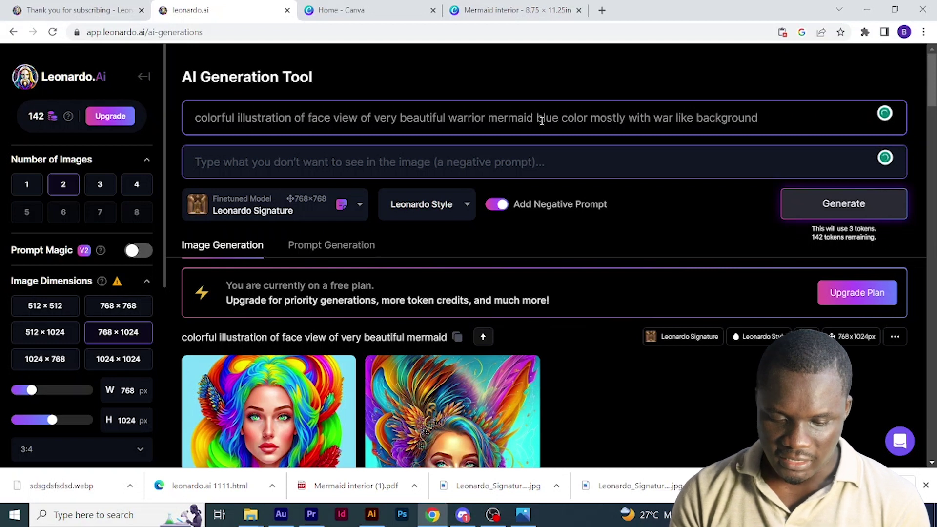
key("Return")
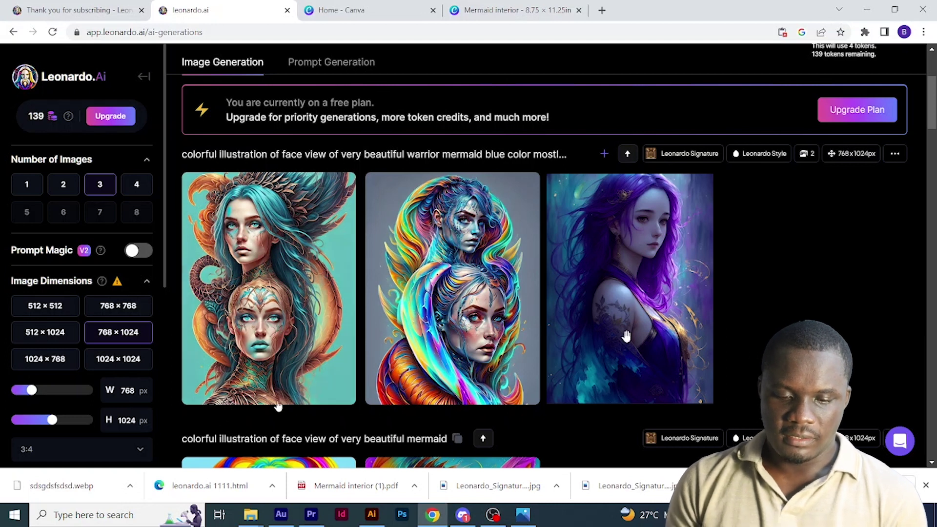
right_click(758, 92)
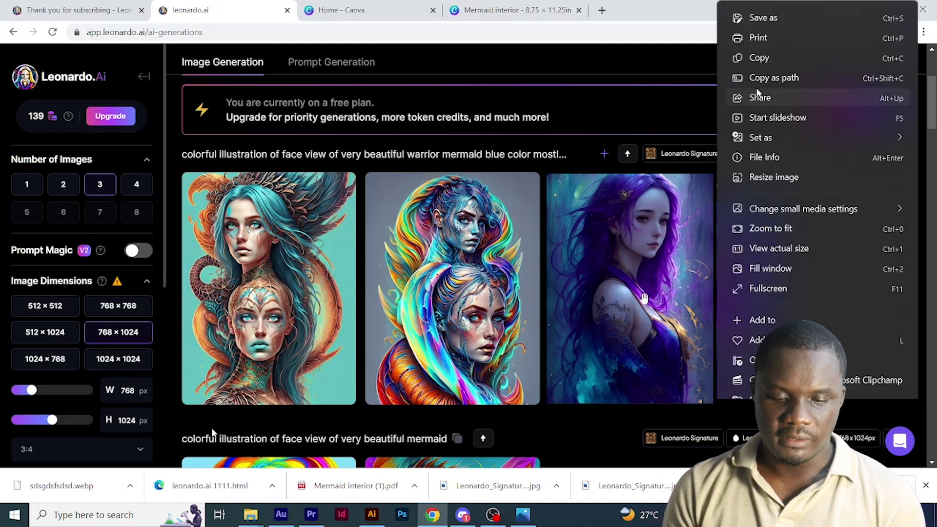
left_click(361, 9)
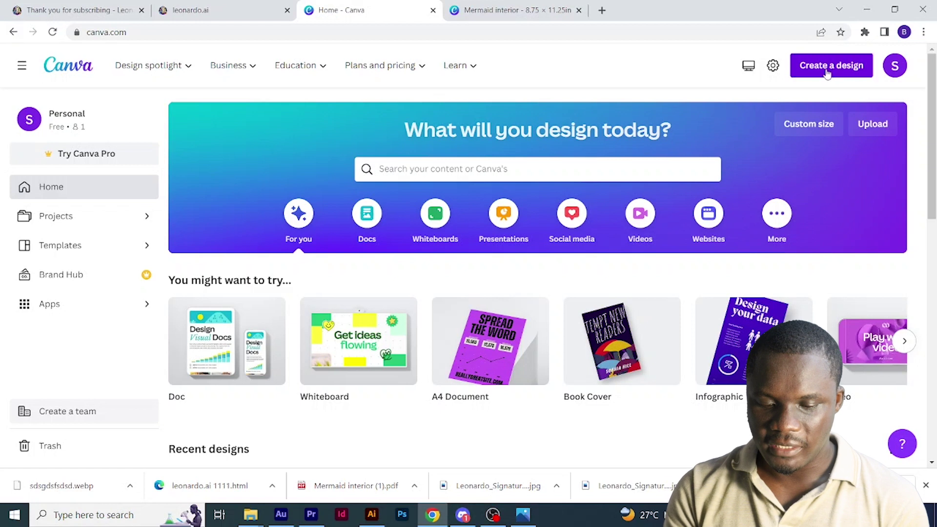
- Create a new custom-size design measuring 17.435 × 11.25 inches
left_click(824, 72)
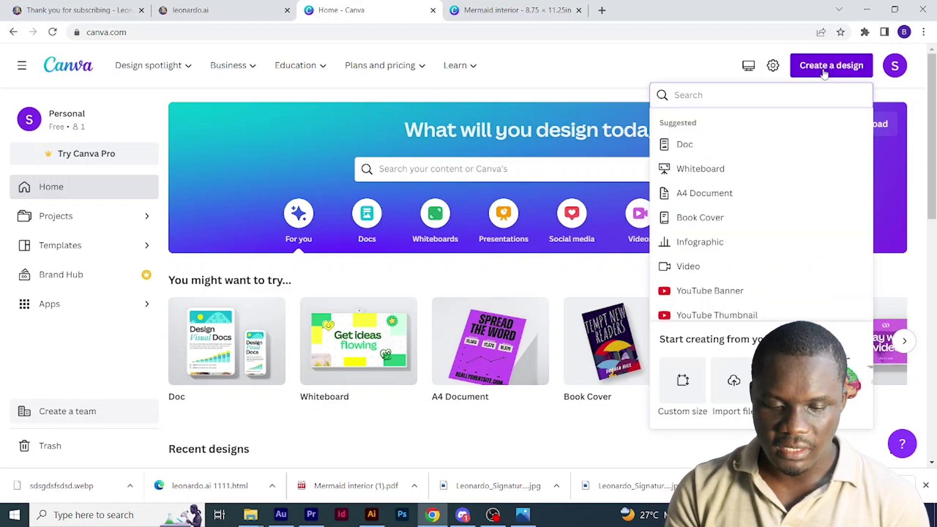
left_click(682, 381)
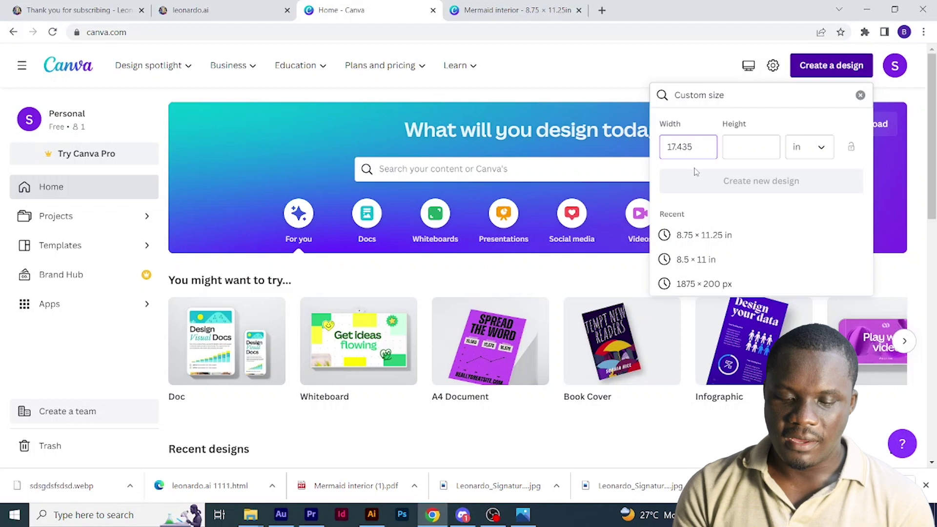
left_click(747, 151)
type("11.25")
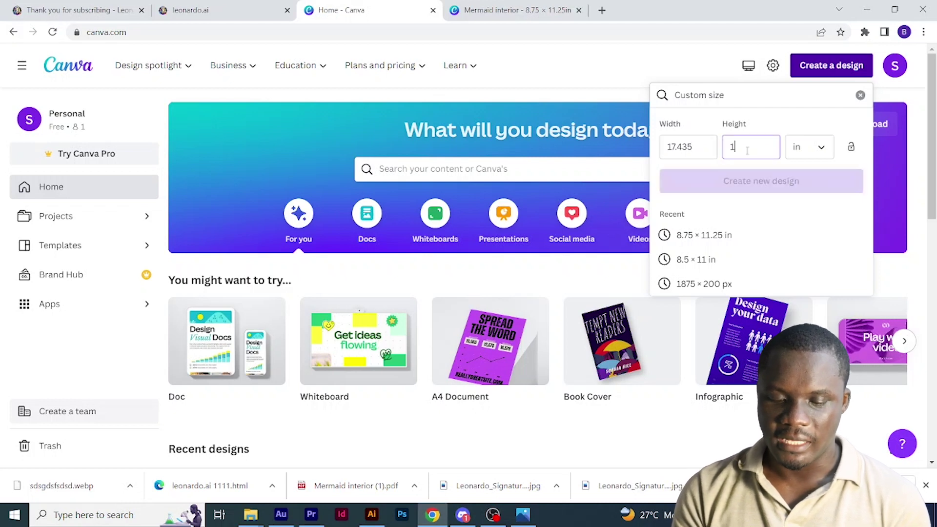
left_click(728, 181)
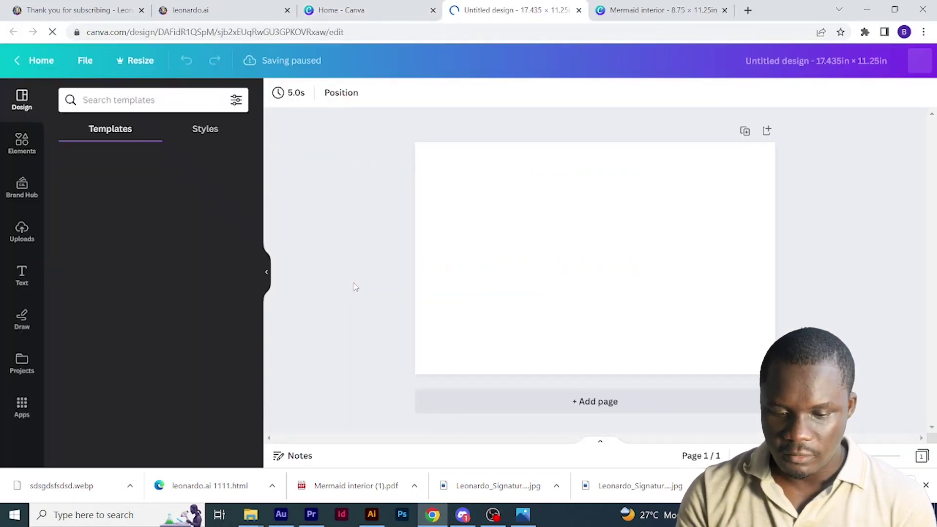
- Upload the huuggg mermaid image, align it to the right edge, and extend it to the page top
left_click(25, 231)
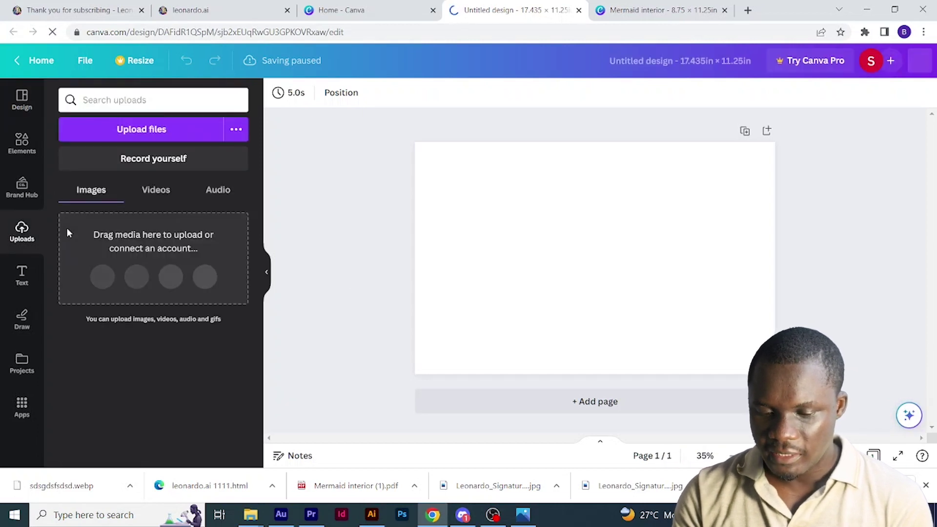
left_click(136, 138)
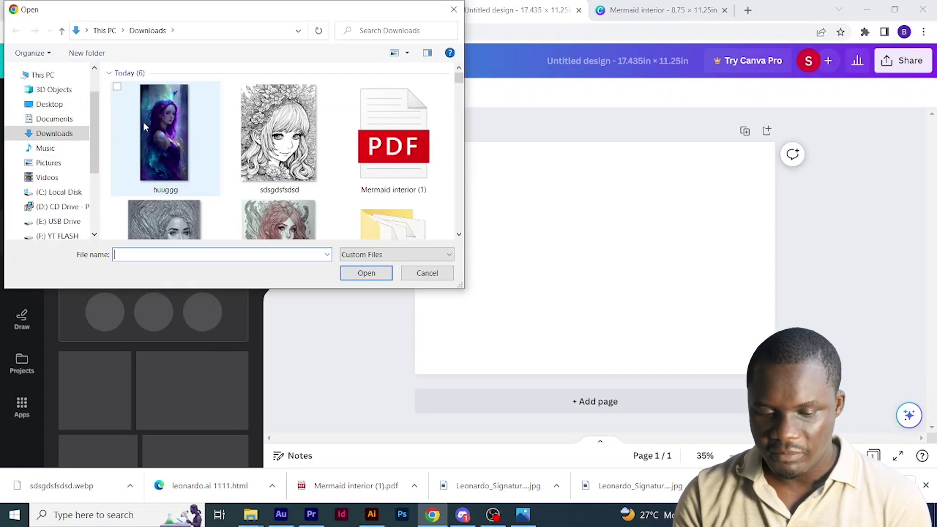
double_click(145, 127)
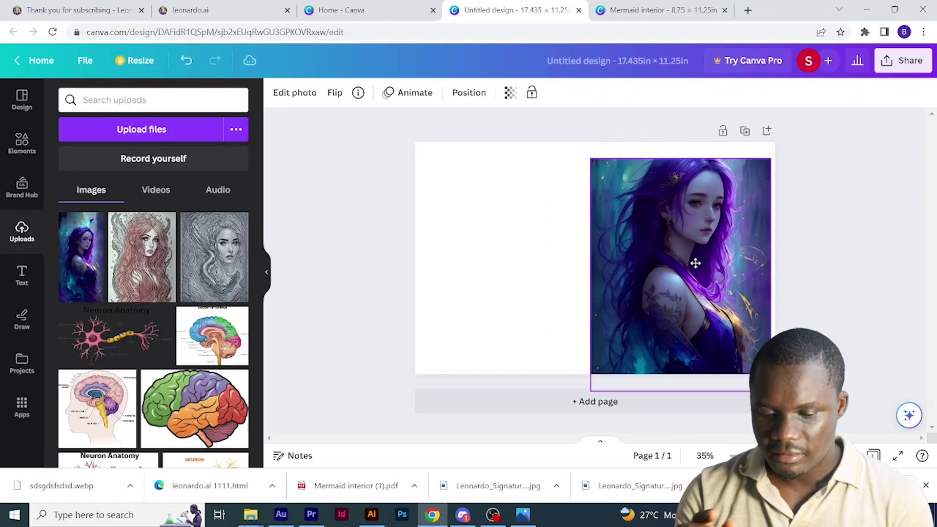
left_click_drag(696, 264, 700, 263)
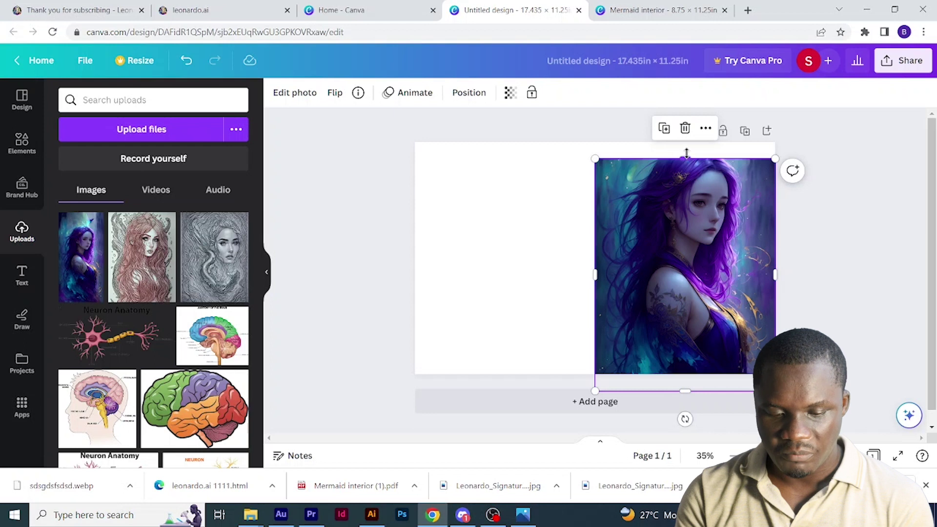
left_click_drag(686, 155, 686, 142)
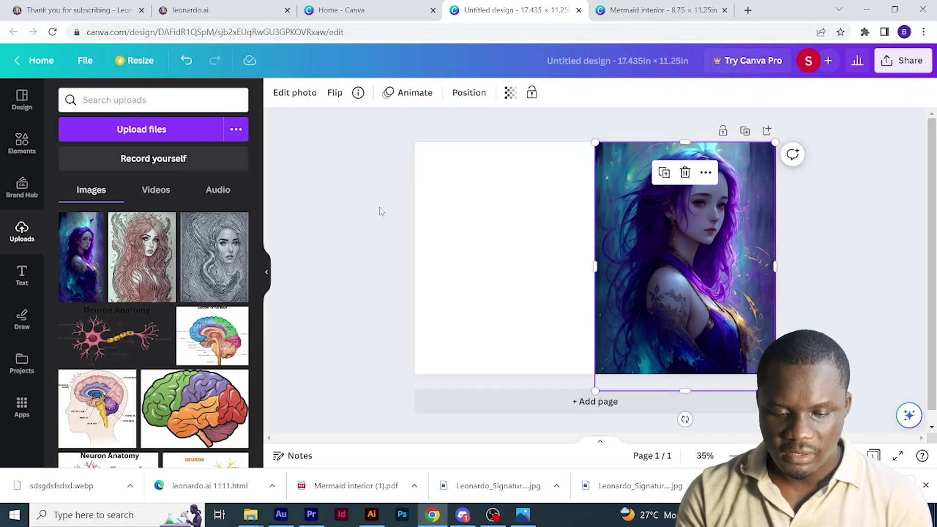
- Add the pink Sweet text onto the image, retype it as 'Magical' and widen it to one line
left_click(18, 275)
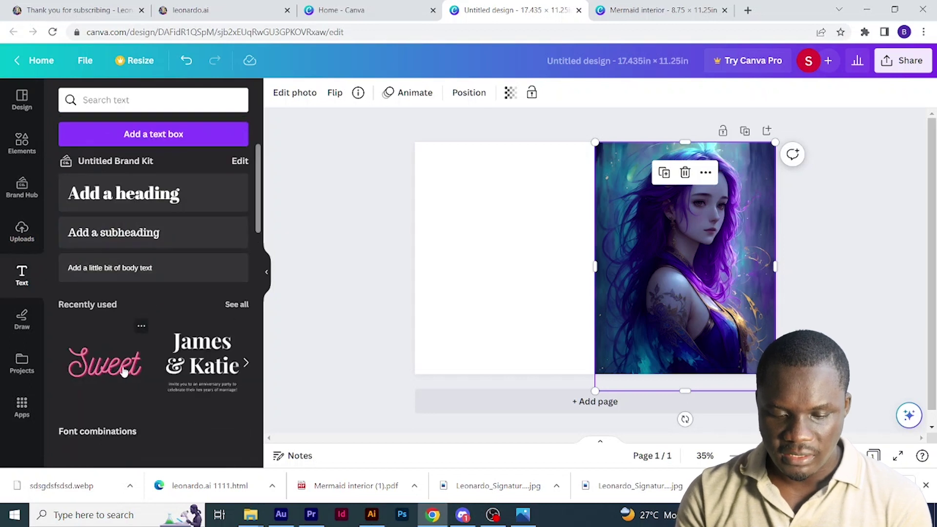
left_click(124, 372)
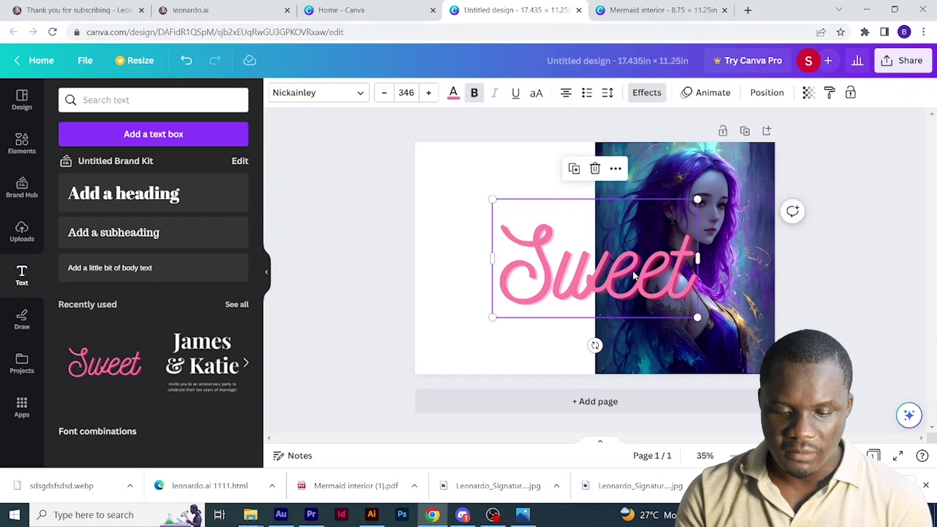
left_click_drag(633, 270, 679, 250)
double_click(679, 249)
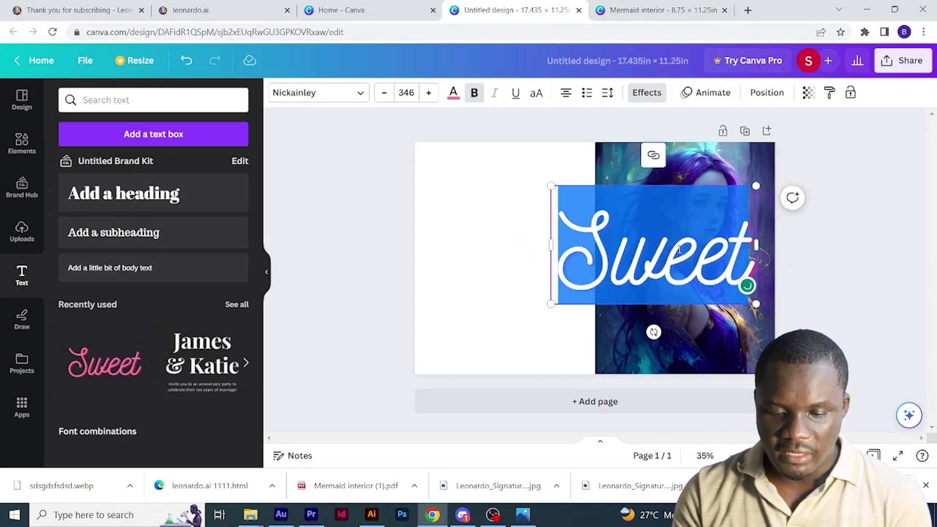
type("Magica")
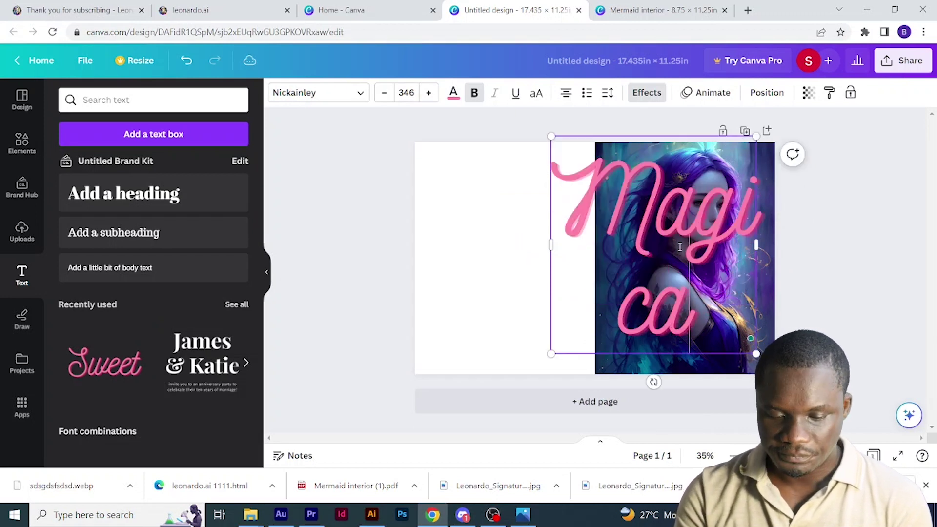
type("l")
left_click_drag(551, 245, 452, 247)
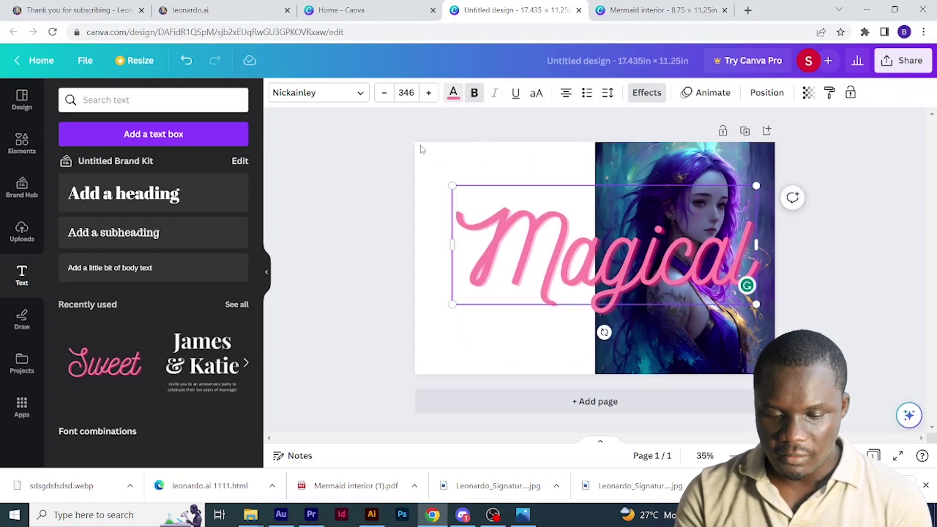
left_click(453, 92)
scroll(161, 371, "down", 2)
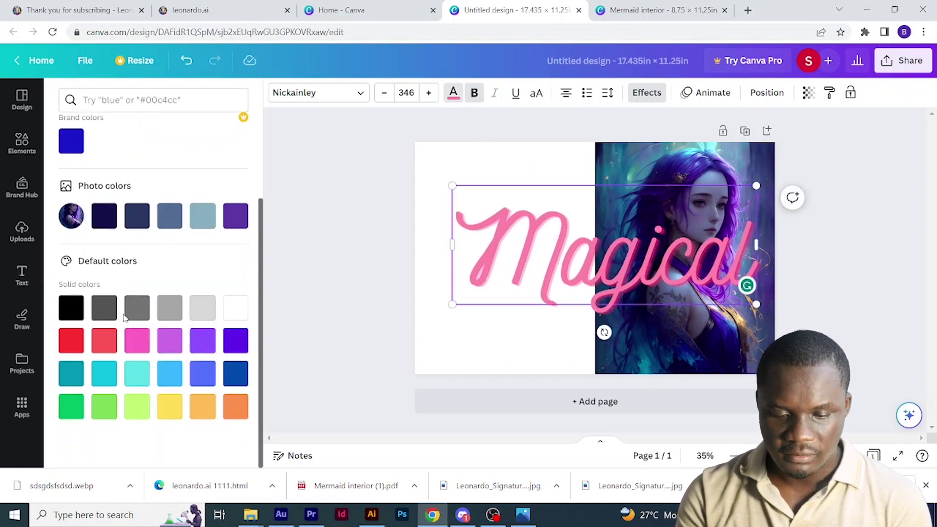
- Make the Magical title yellow with a black Echo shadow at offset 27, direction -51
left_click(170, 412)
left_click(647, 92)
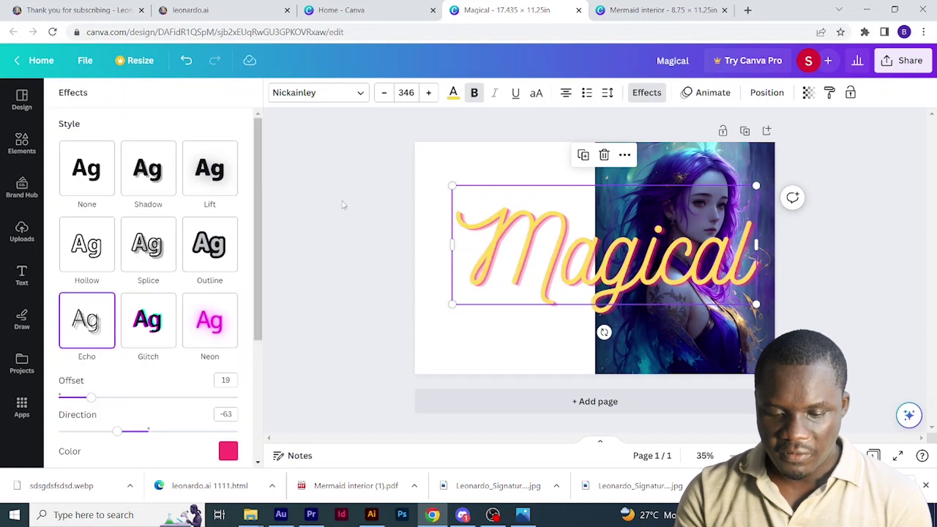
scroll(115, 339, "down", 3)
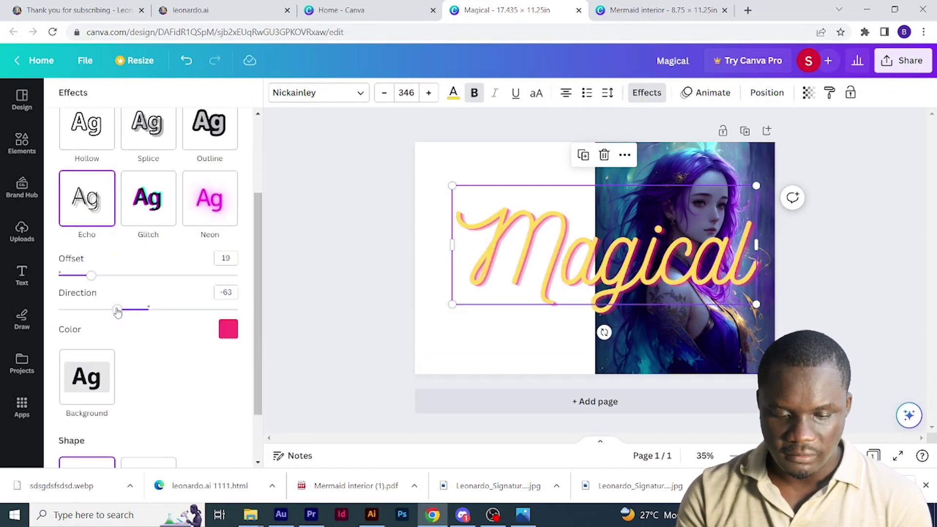
scroll(115, 311, "down", 2)
scroll(107, 288, "up", 2)
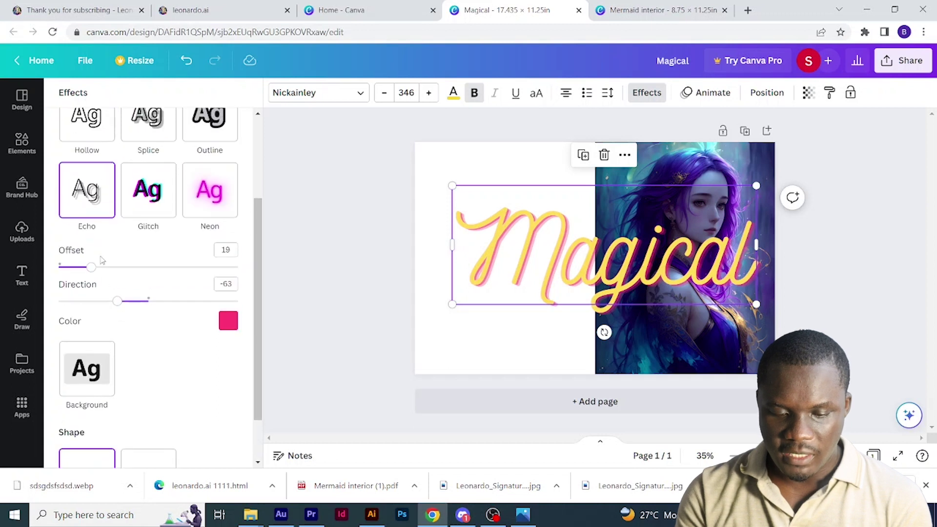
left_click(88, 199)
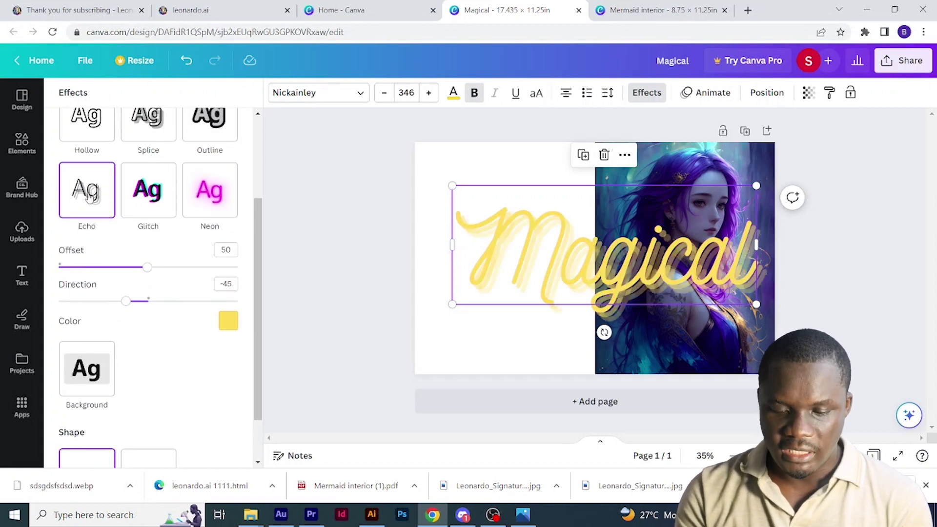
key("ctrl+z")
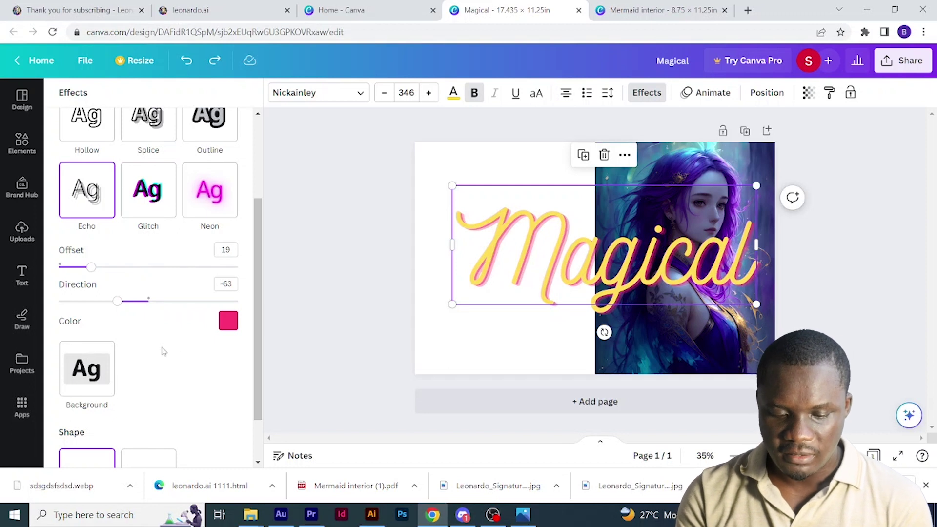
left_click(229, 322)
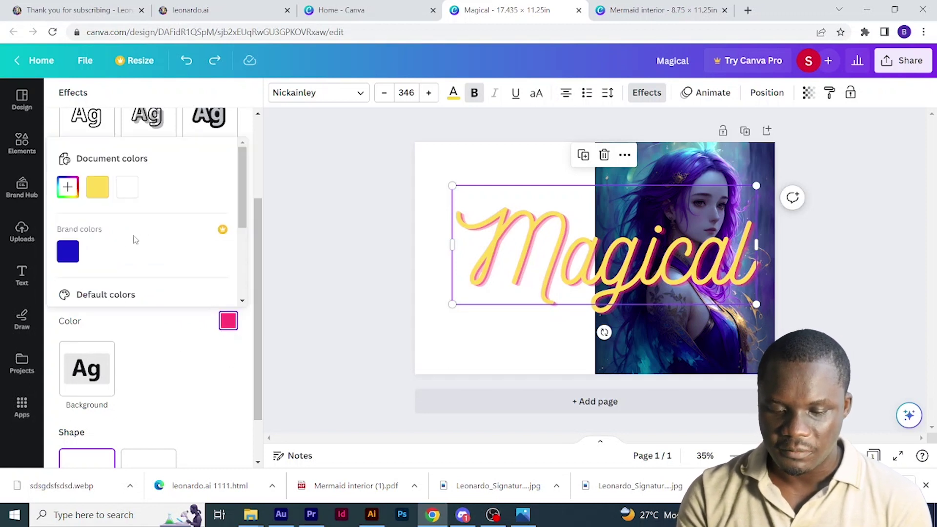
scroll(135, 240, "down", 3)
left_click(68, 197)
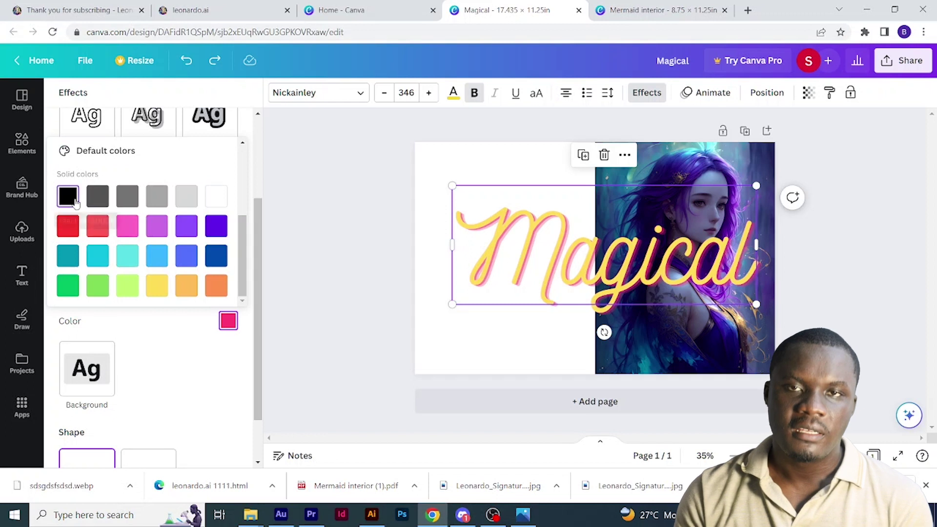
left_click(183, 337)
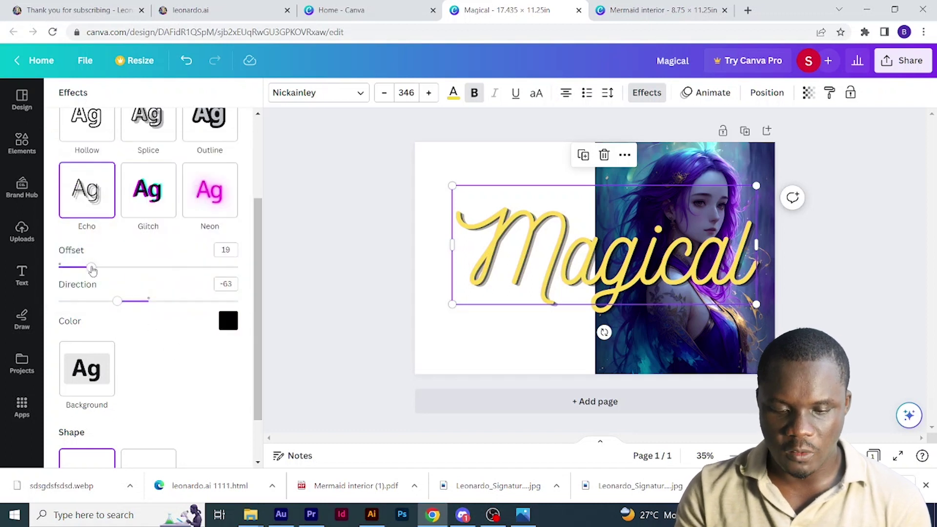
left_click_drag(92, 270, 106, 269)
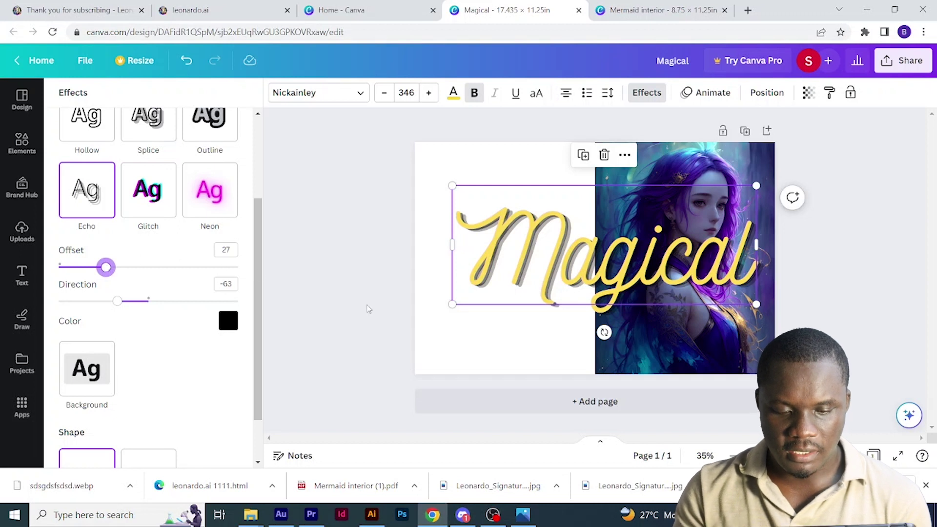
left_click_drag(116, 308, 124, 311)
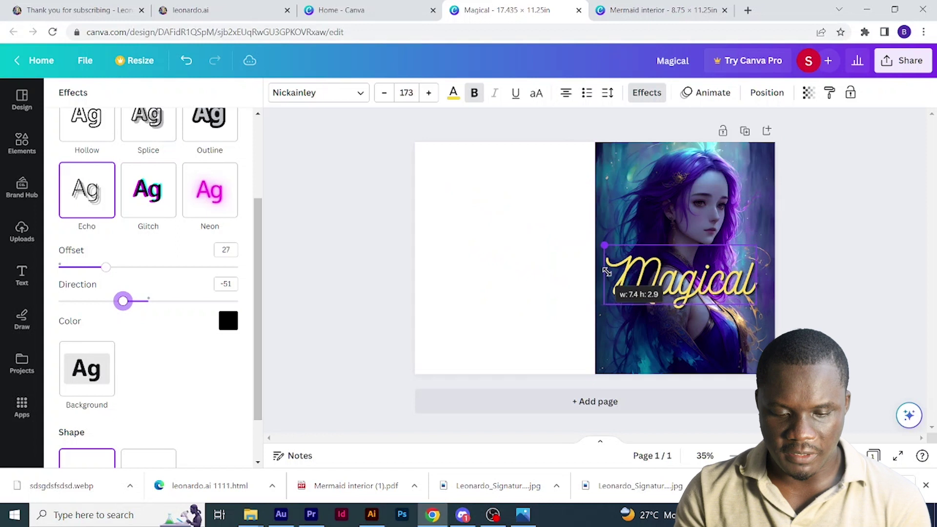
- Shrink the Magical title and position it across the top of the mermaid image
left_click_drag(707, 292, 708, 192)
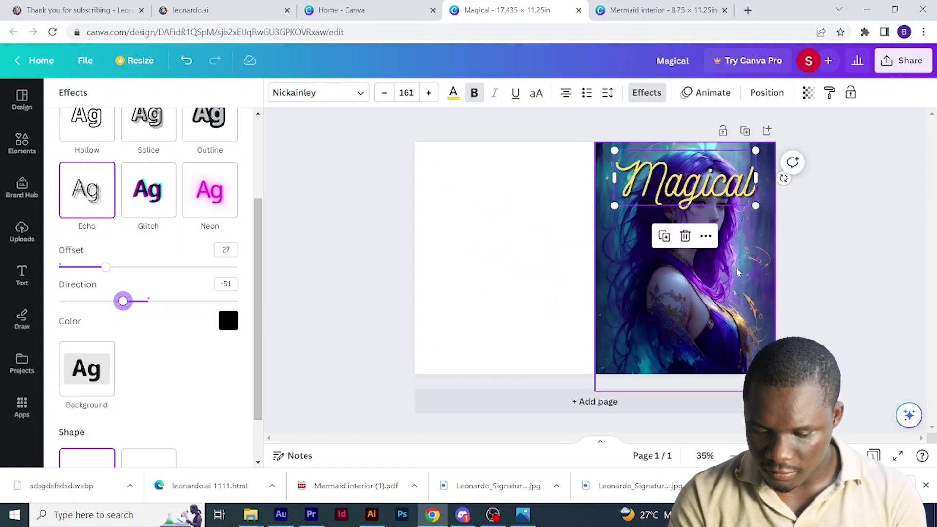
left_click_drag(738, 272, 677, 176)
left_click(635, 169)
left_click_drag(614, 149, 602, 140)
left_click_drag(719, 183, 725, 182)
- Add a MERMAID heading in Amaranth and move it onto the lower mermaid image
left_click(488, 293)
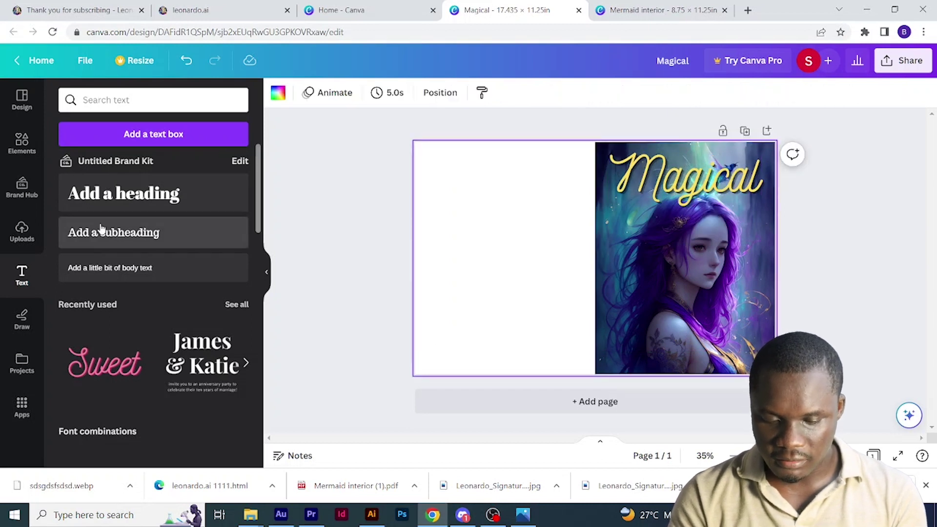
left_click(116, 209)
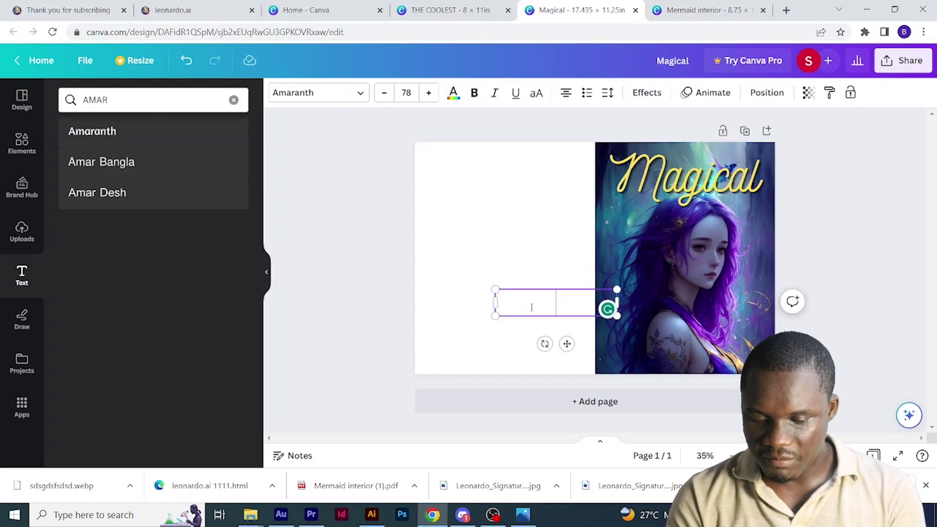
type("MER")
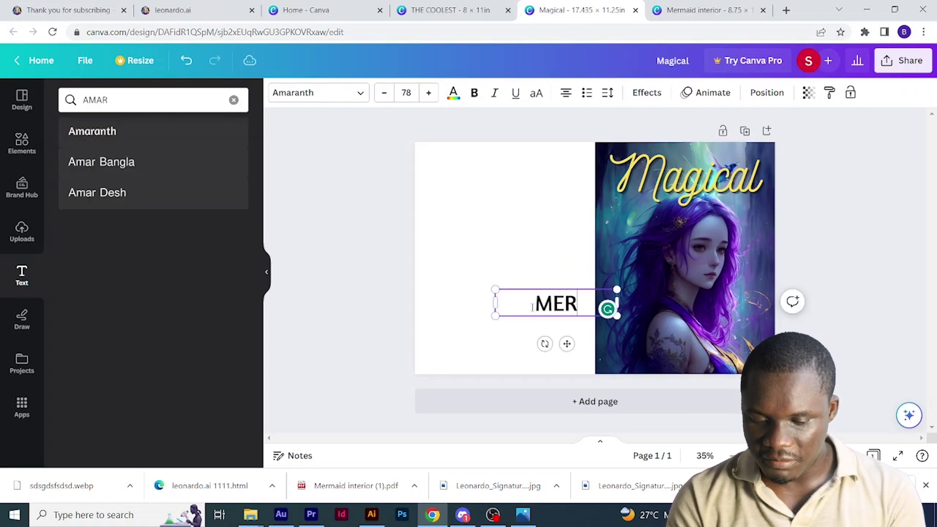
type("MAID")
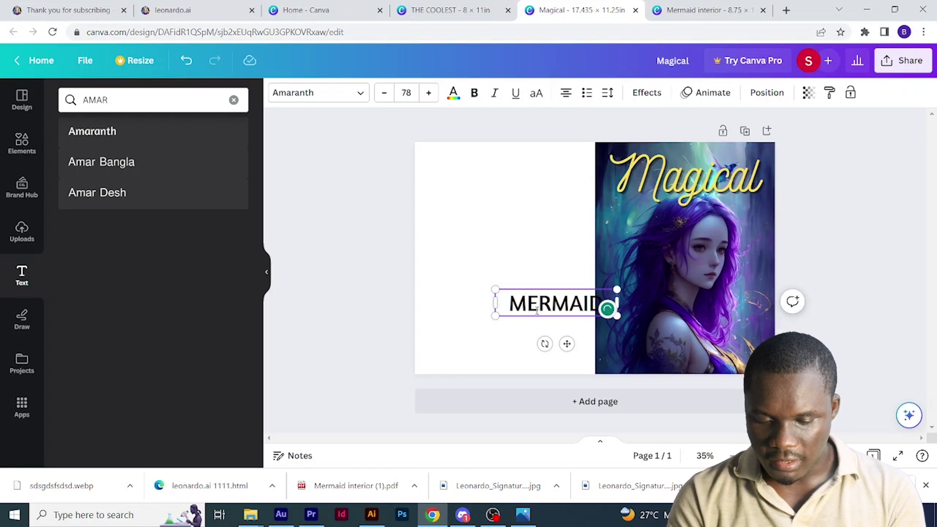
left_click(522, 334)
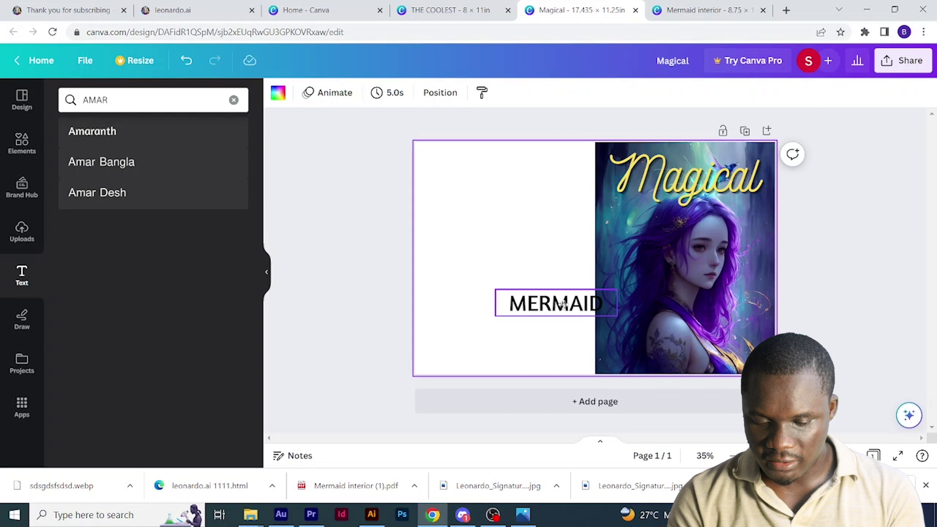
left_click_drag(562, 304, 681, 320)
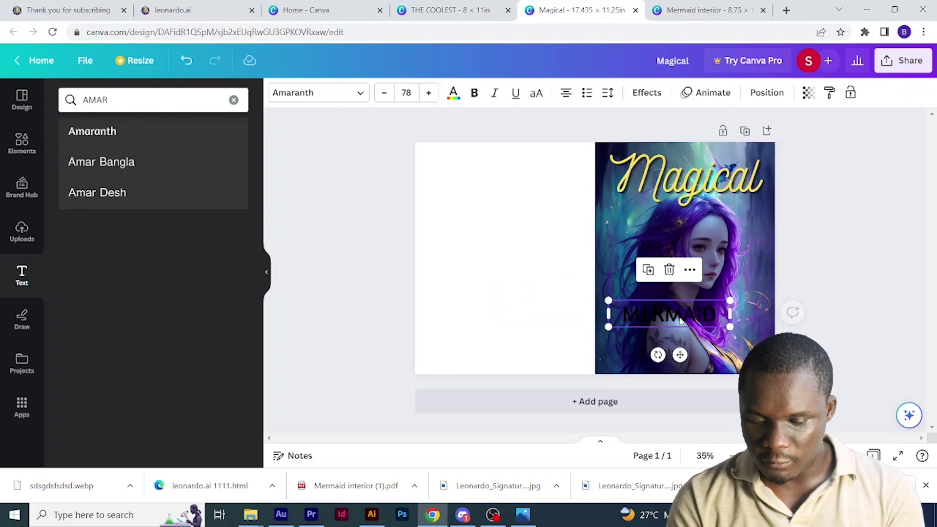
- Give MERMAID a white outline and enlarge it to span the image width
left_click(453, 92)
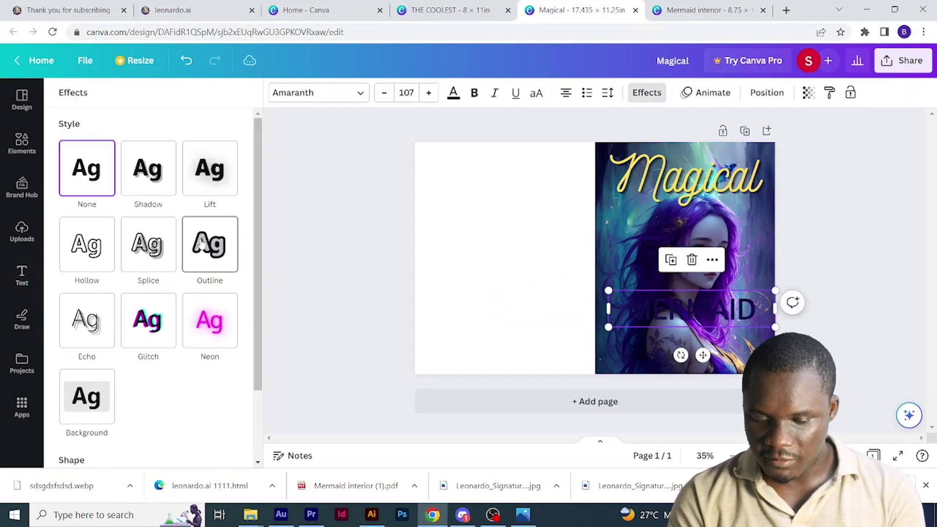
left_click(201, 244)
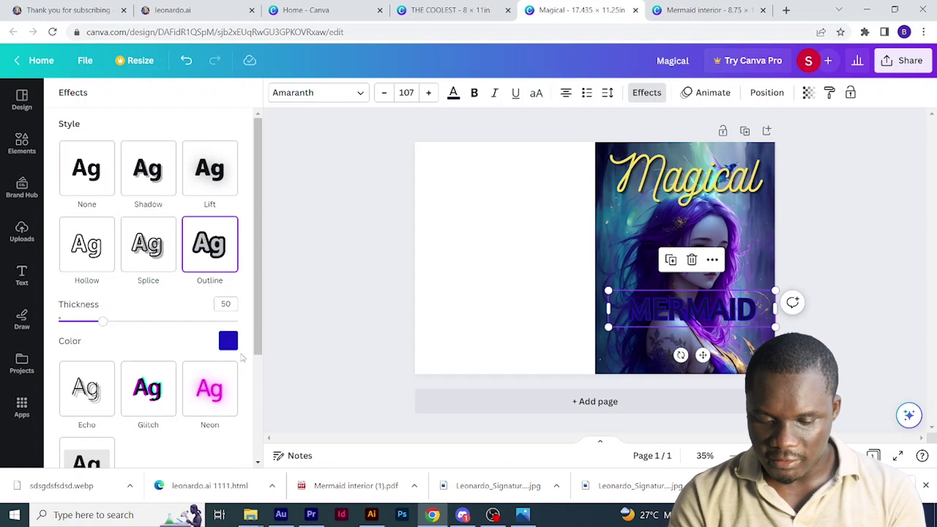
left_click(229, 341)
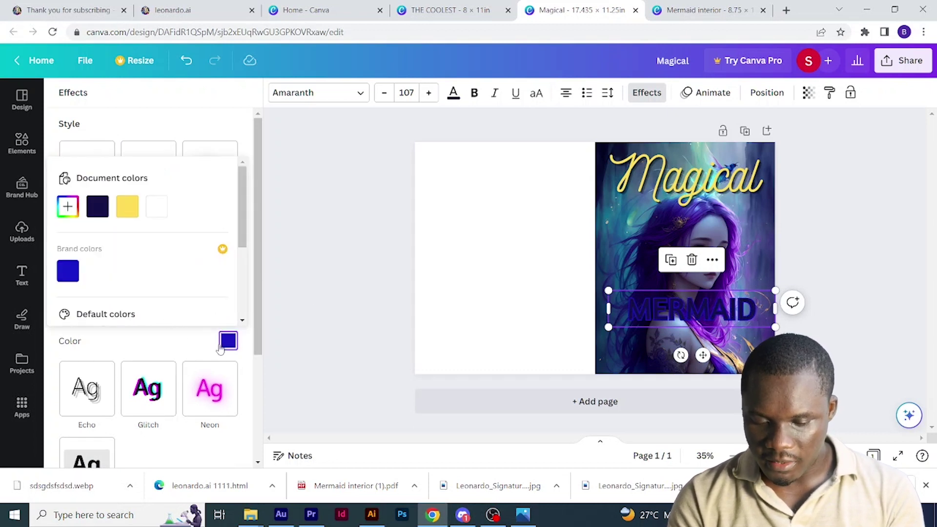
scroll(197, 375, "down", 3)
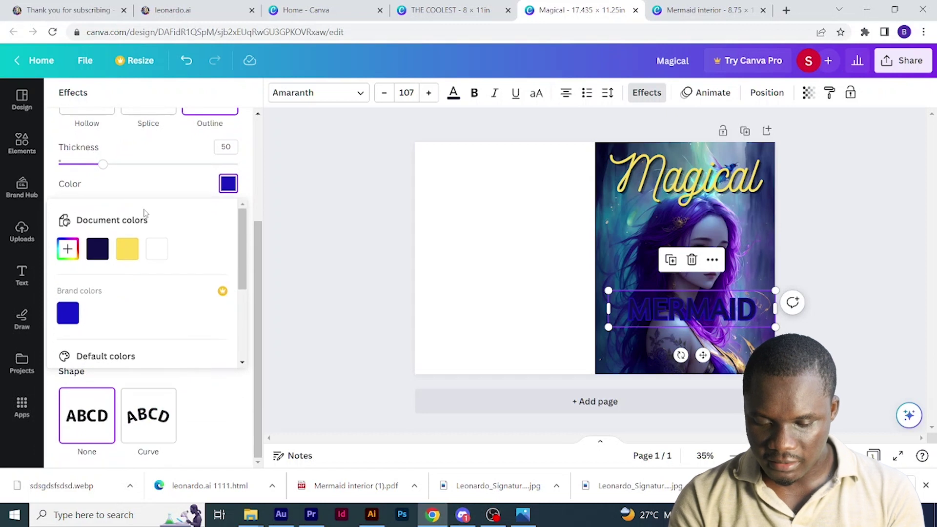
left_click(163, 257)
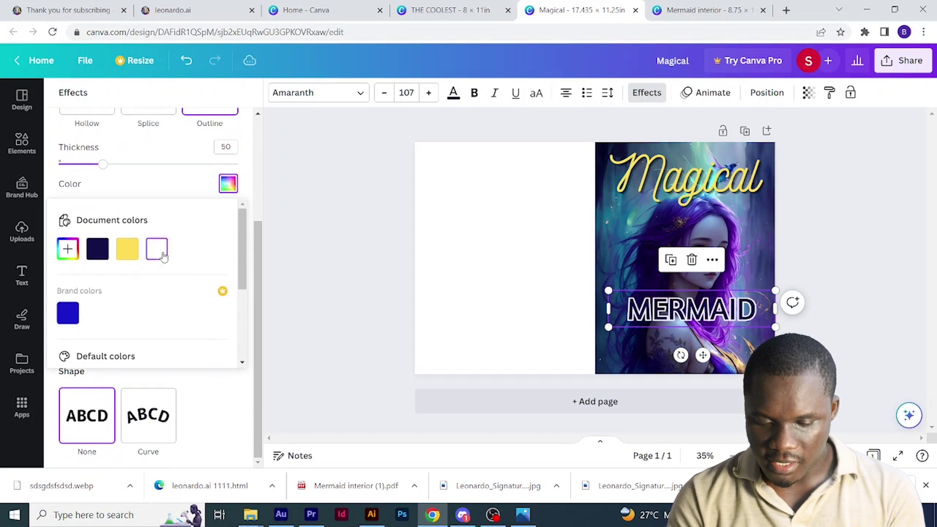
left_click(609, 288)
left_click_drag(775, 290, 786, 286)
left_click_drag(609, 288, 581, 278)
mouse_move(785, 278)
left_mouse_down()
mouse_move(800, 278)
mouse_move(787, 279)
left_mouse_up()
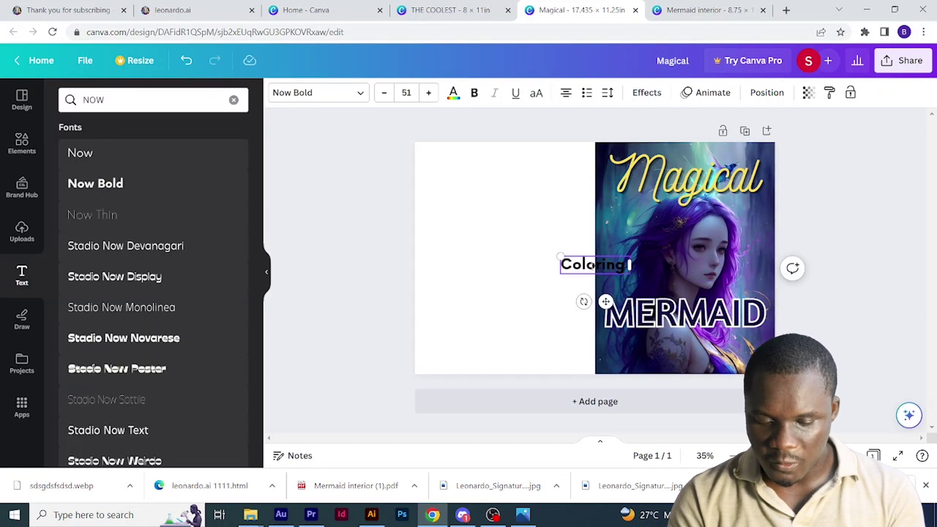
- Finish the 'Coloring Book For Adults' subtitle text, deleting it and restoring it with undo
type("Book")
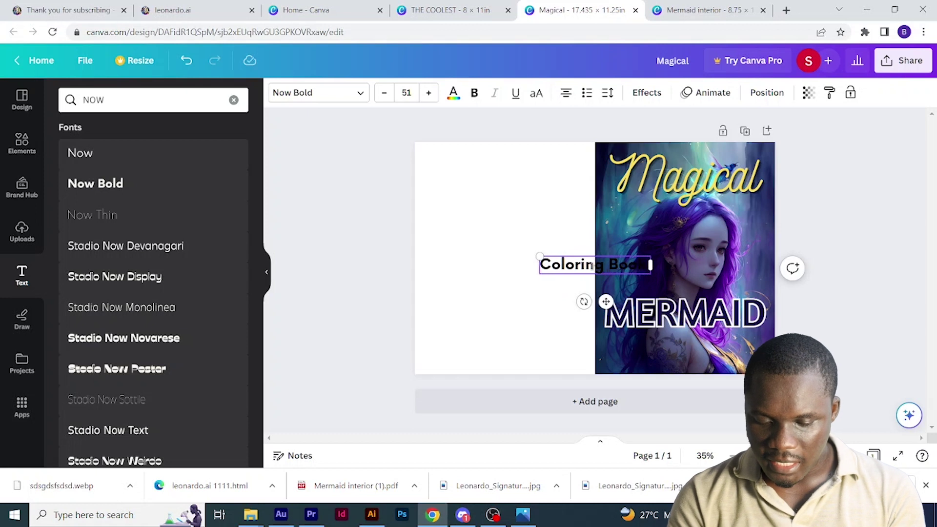
type(" For Adult")
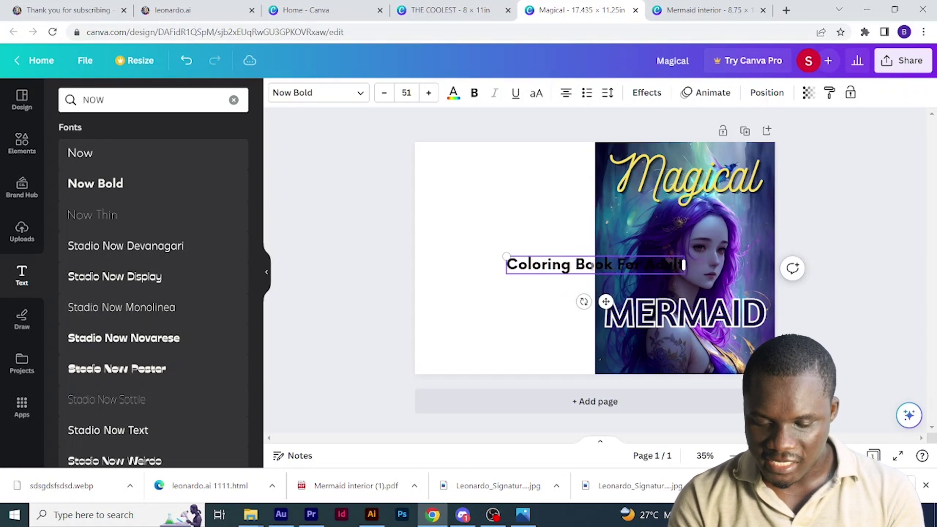
type("s")
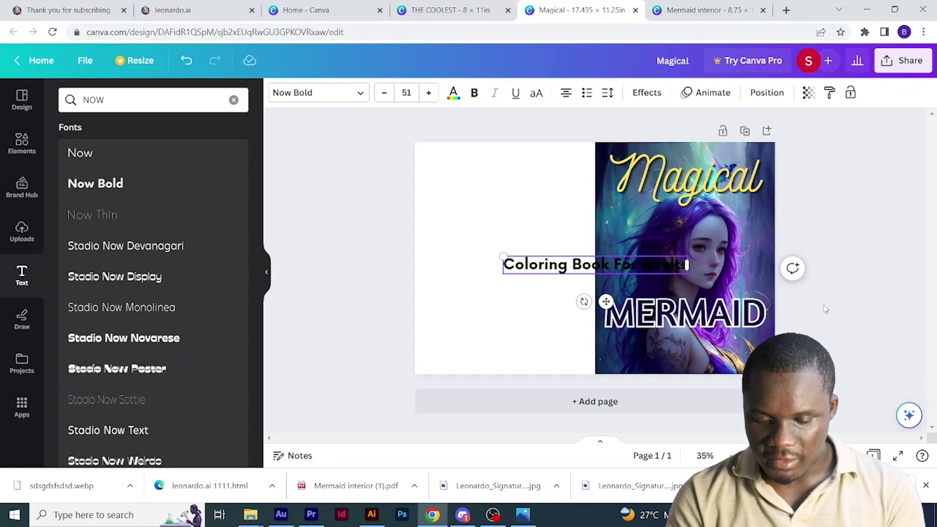
key("Escape")
key("Delete")
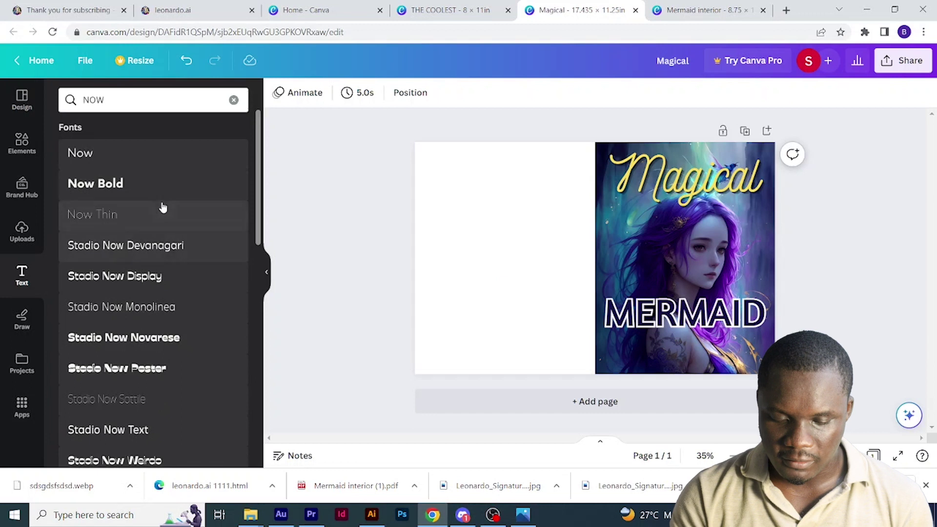
key("ctrl+z")
- Move the subtitle beneath MERMAID, colour it brand blue, and shrink it to size 46.8
left_click_drag(541, 265, 631, 357)
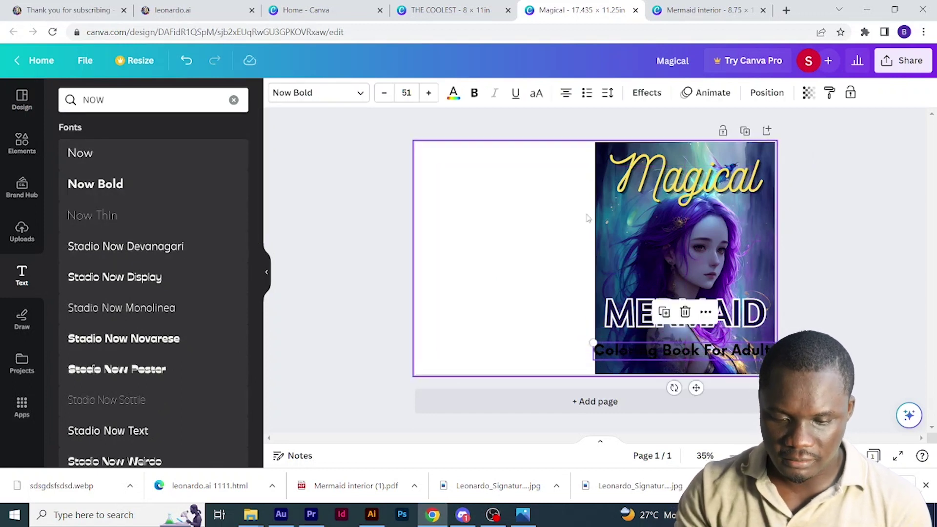
left_click(453, 92)
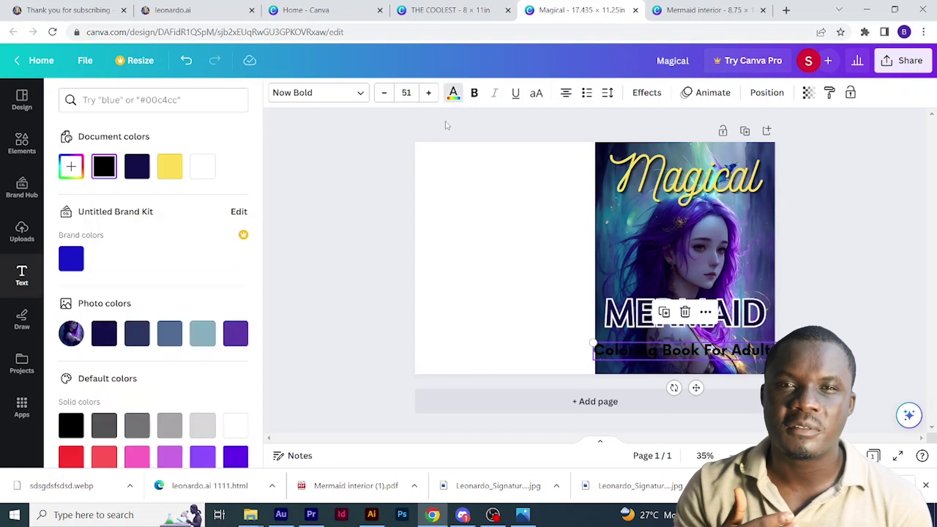
left_click(71, 259)
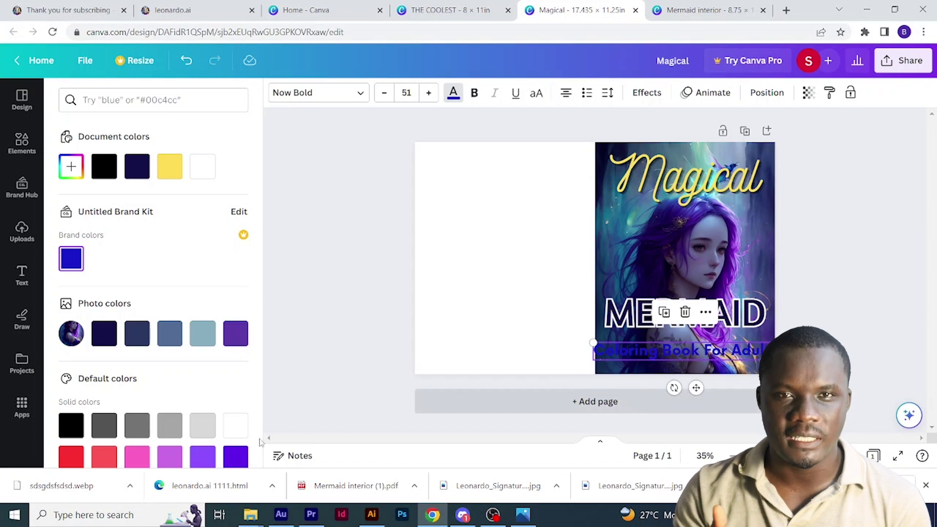
left_click_drag(593, 342, 601, 344)
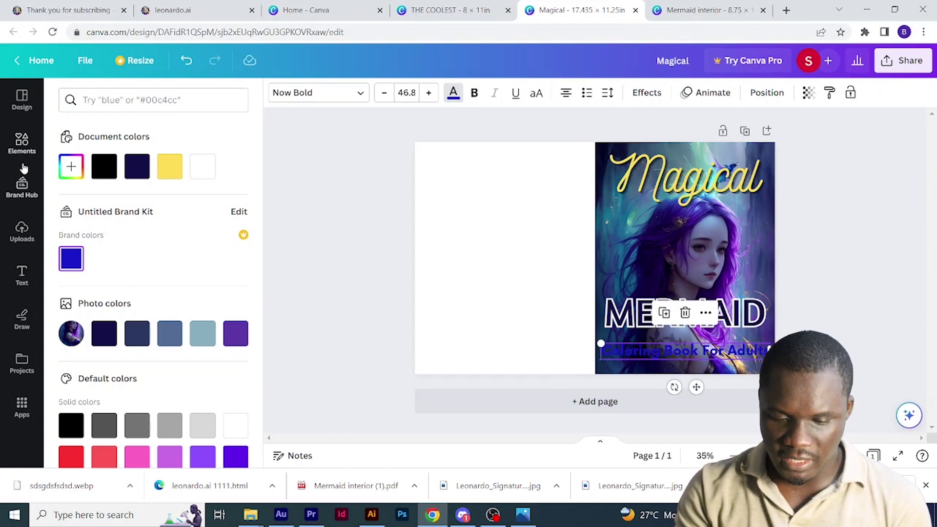
- Add a square from Elements and stretch it into a wide bar across the subtitle area
left_click(22, 143)
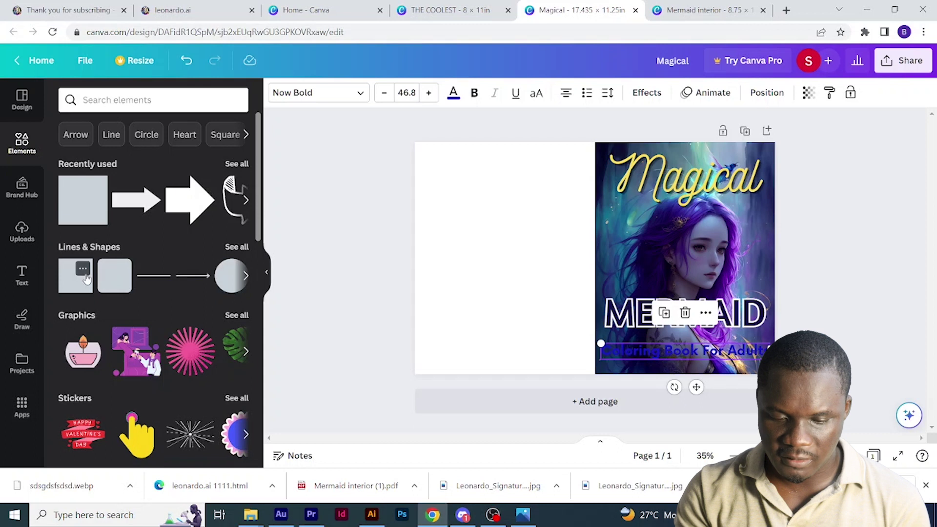
left_click(86, 279)
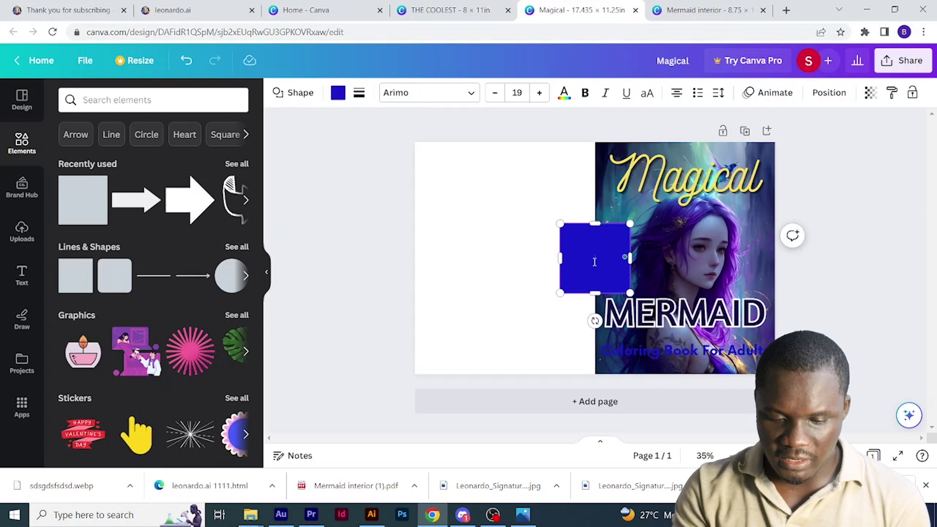
left_click_drag(594, 262, 633, 330)
left_click_drag(621, 292, 620, 343)
left_click_drag(654, 354, 774, 352)
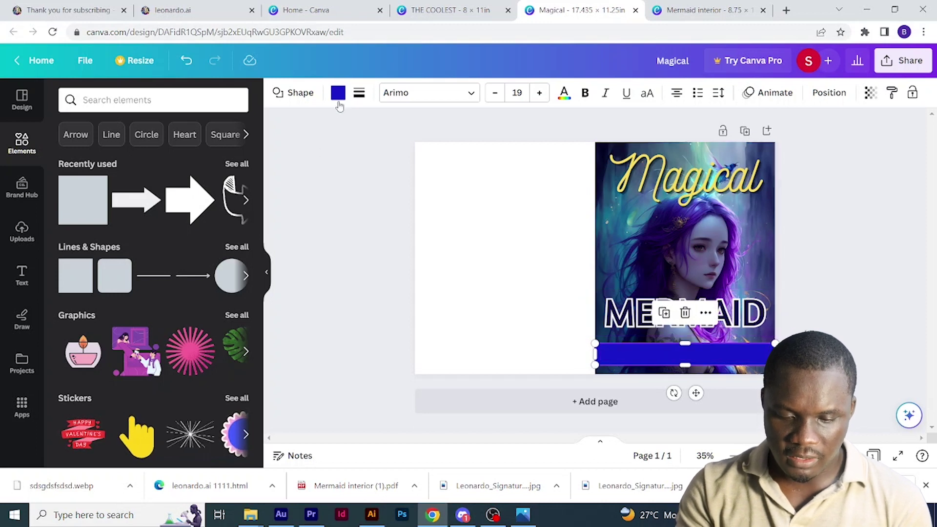
- Make the bar white and send it backward behind the subtitle
left_click(338, 94)
left_click(203, 332)
left_click(829, 93)
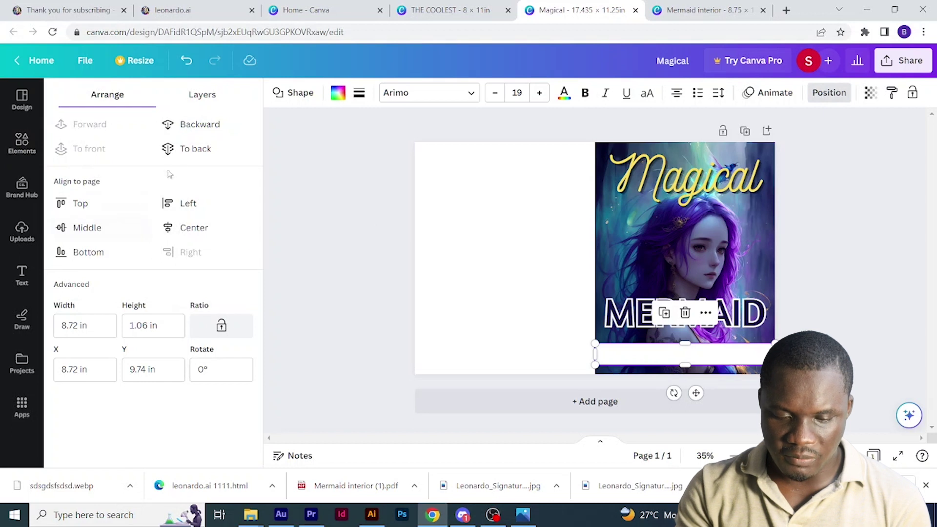
left_click(216, 129)
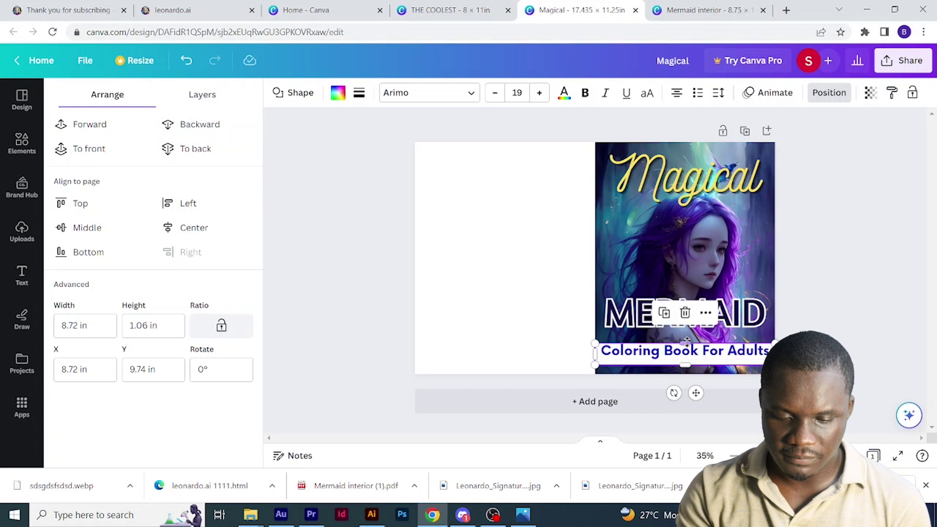
left_click(668, 375)
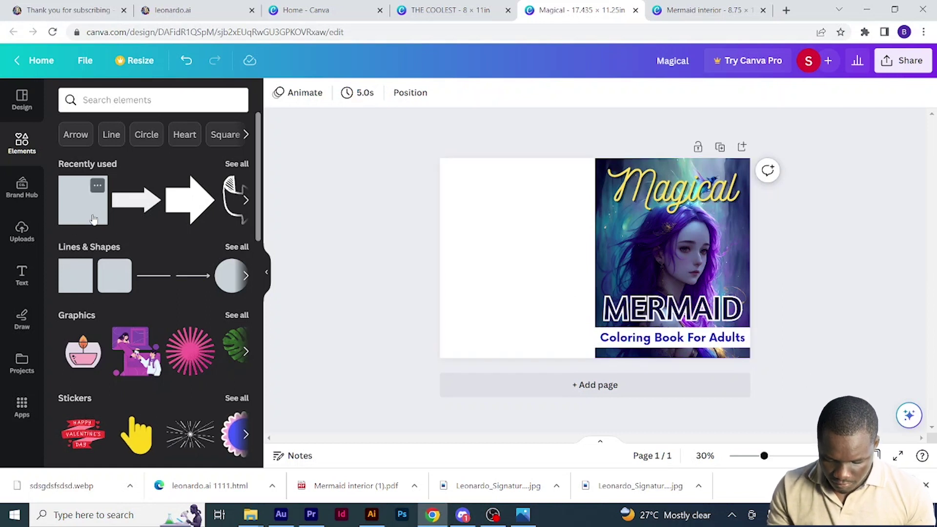
- Add another square and stretch it to cover the page's entire left half
left_click(83, 200)
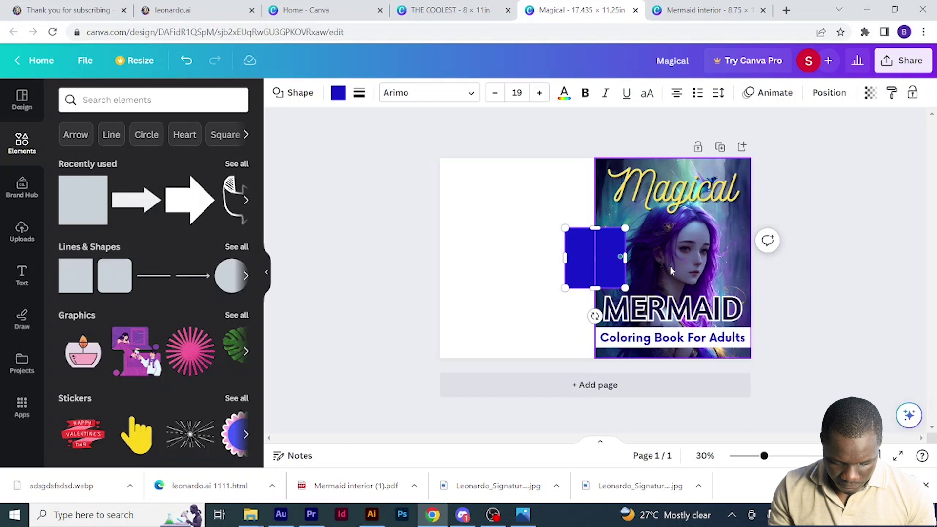
left_click_drag(575, 249, 560, 162)
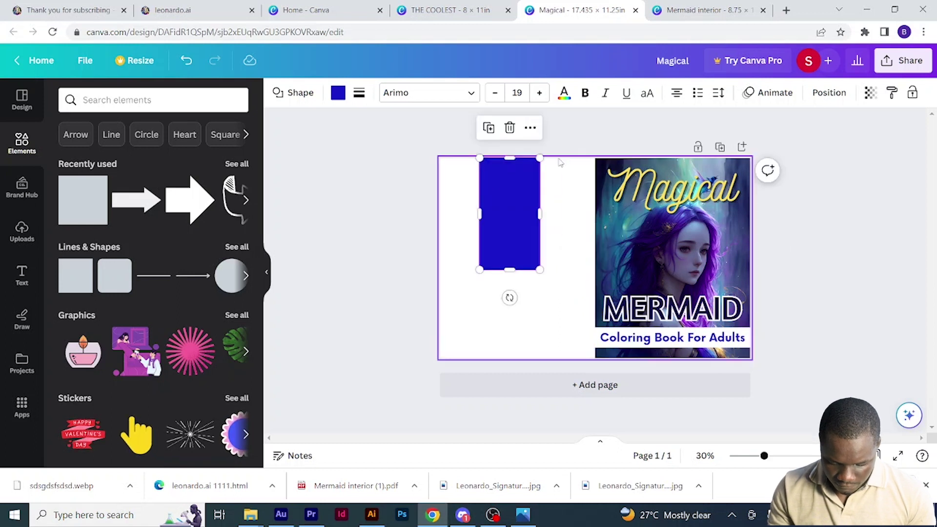
left_click_drag(540, 214, 595, 214)
left_click_drag(536, 269, 536, 358)
left_click_drag(479, 258, 440, 258)
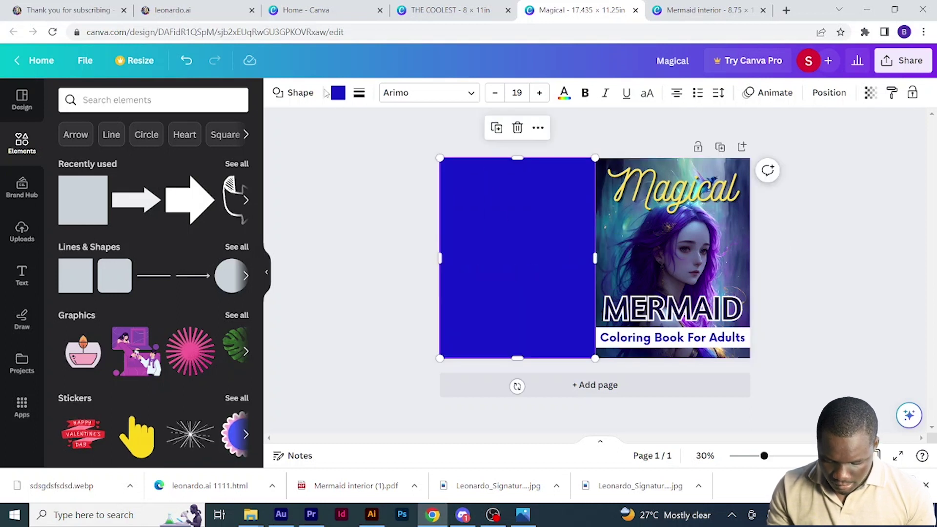
- Colour the back-cover rectangle dark navy #131047, then deselect it and zoom in to check
left_click(337, 93)
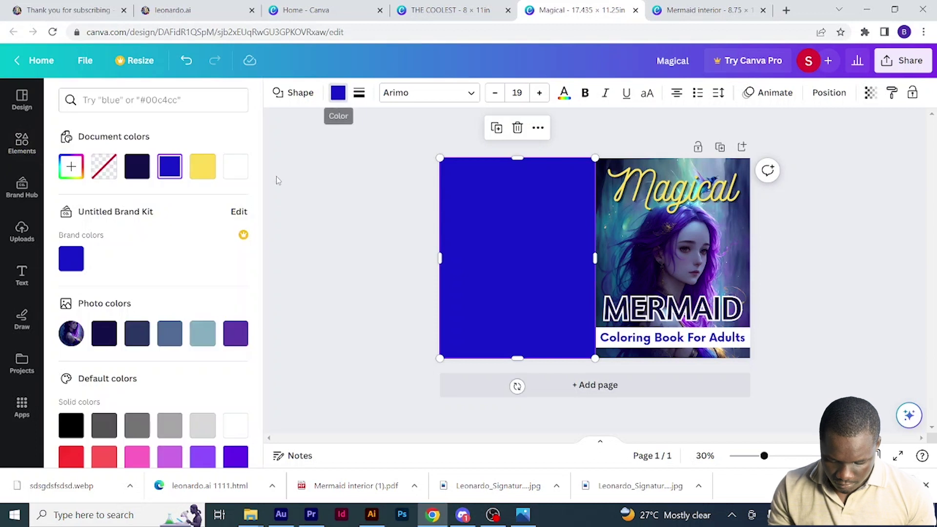
left_click(137, 170)
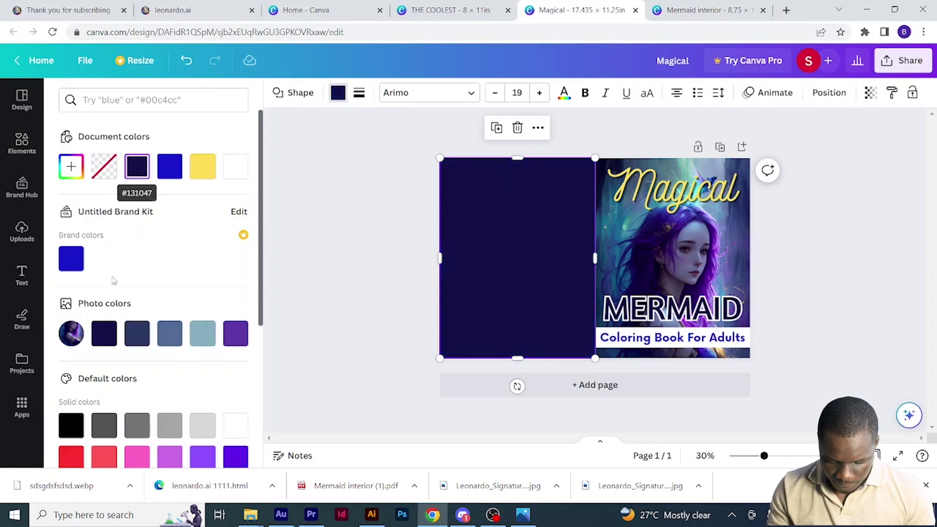
key("Escape")
left_click_drag(765, 456, 782, 455)
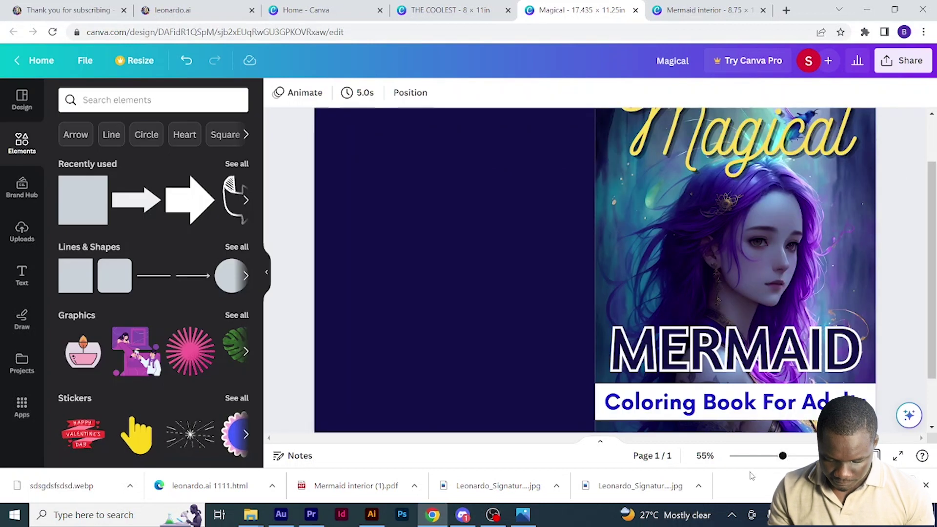
- Zoom out to the whole page and choose PDF Print as the download file type
left_click(762, 457)
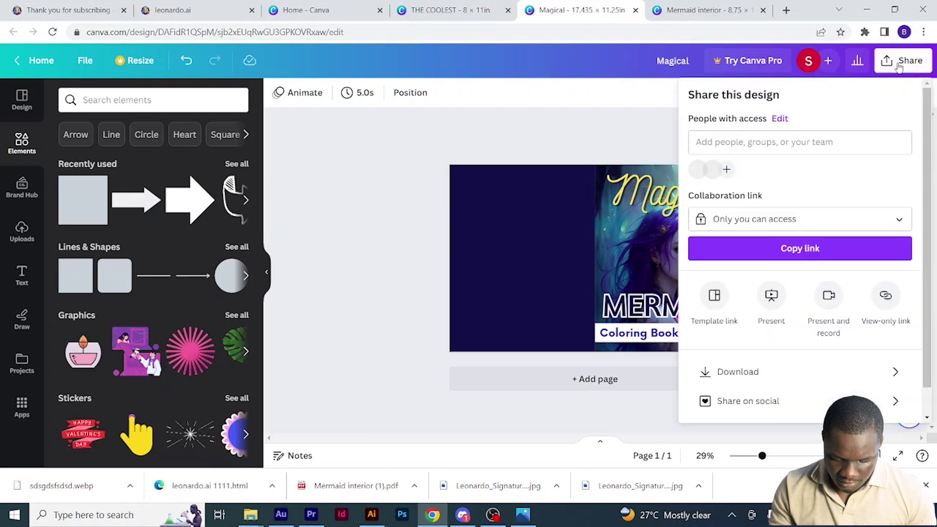
left_click(868, 377)
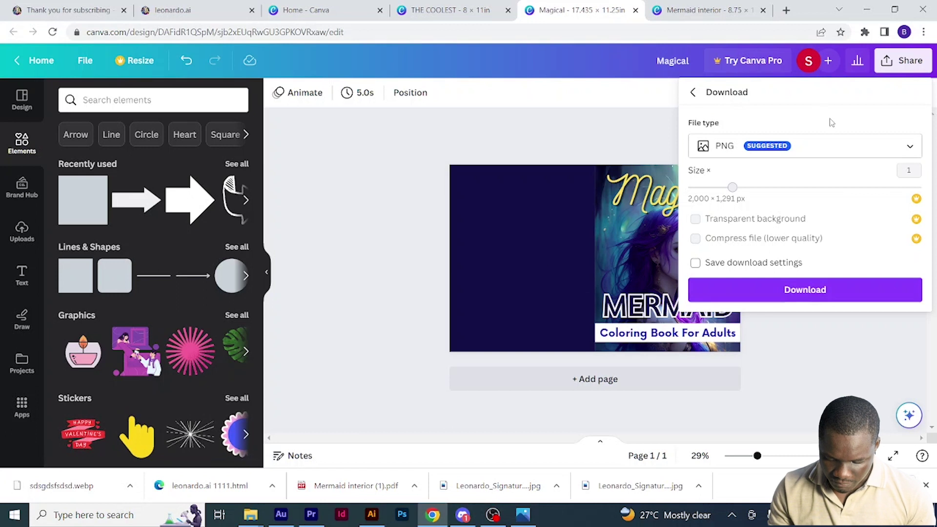
left_click(906, 151)
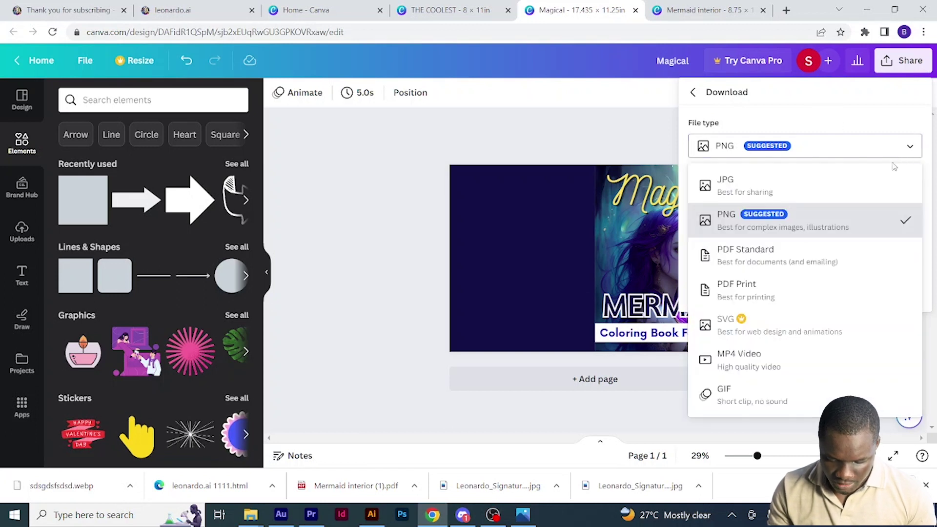
left_click(821, 296)
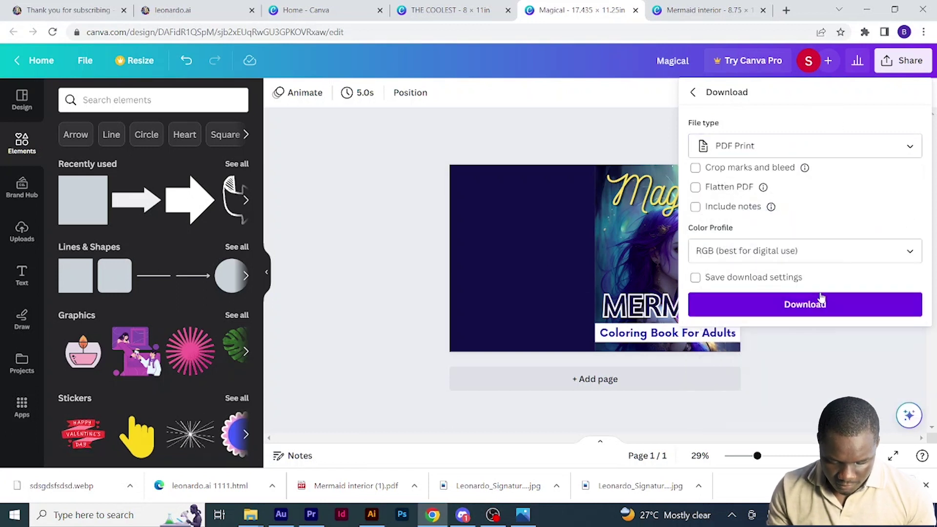